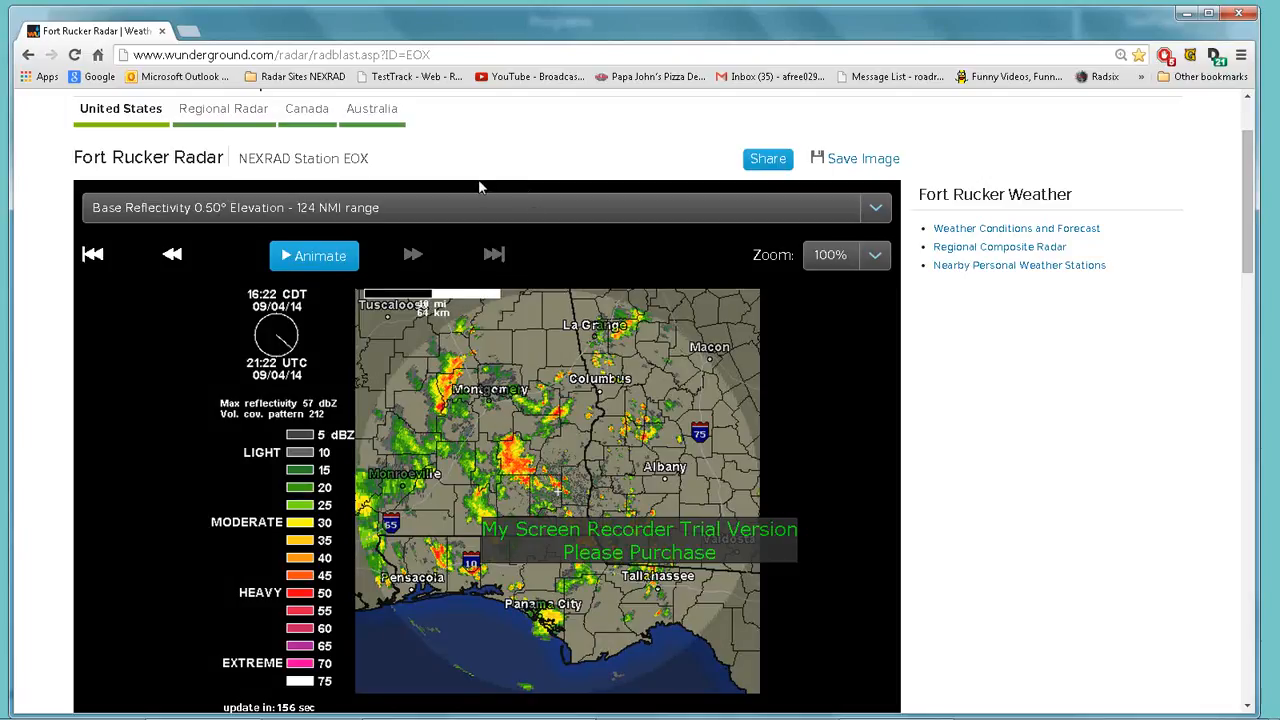
Leave the Fort Rucker radar page via the 'TestTrack - Web' bookmark
{"action": "left_click", "coordinate": [428, 77]}
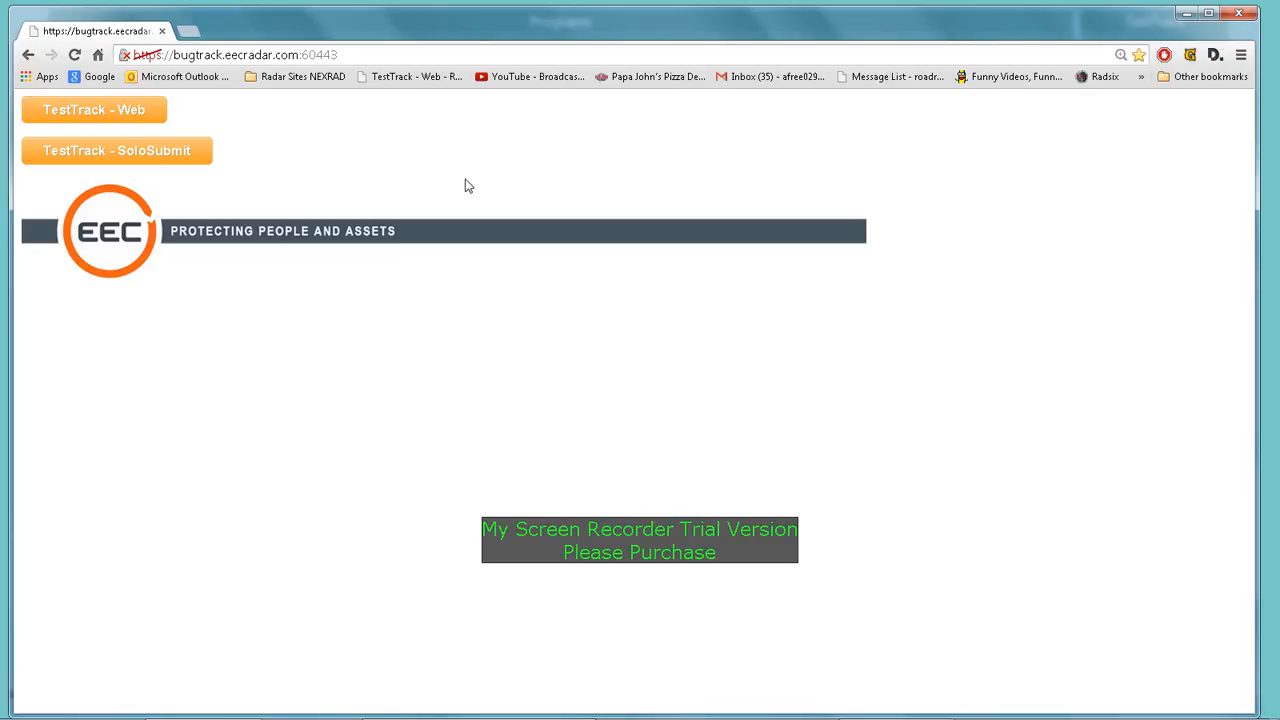
Go from the bug-tracking portal to the TestTrack Web login page
{"action": "left_click", "coordinate": [108, 113]}
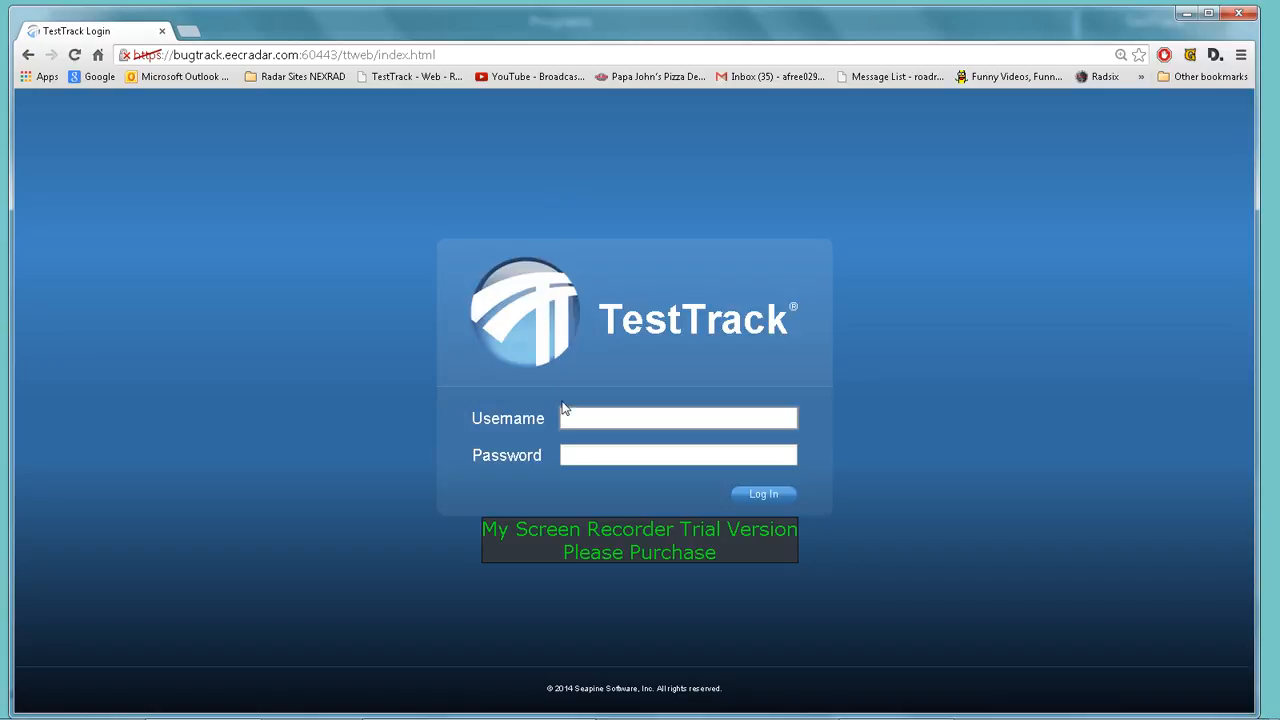
Sign in to TestTrack Web with the user's username and password
{"action": "left_click", "coordinate": [577, 418]}
{"action": "key", "text": "Tab"}
{"action": "type", "text": "********"}
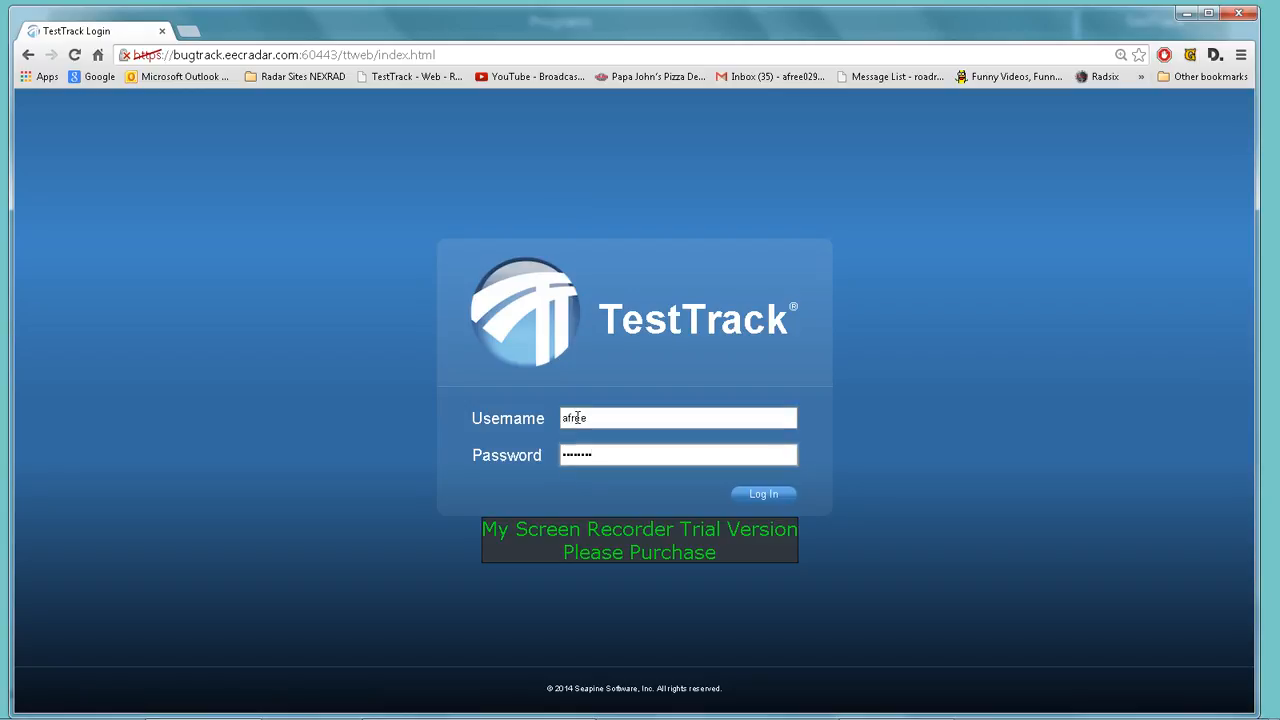
{"action": "key", "text": "Return"}
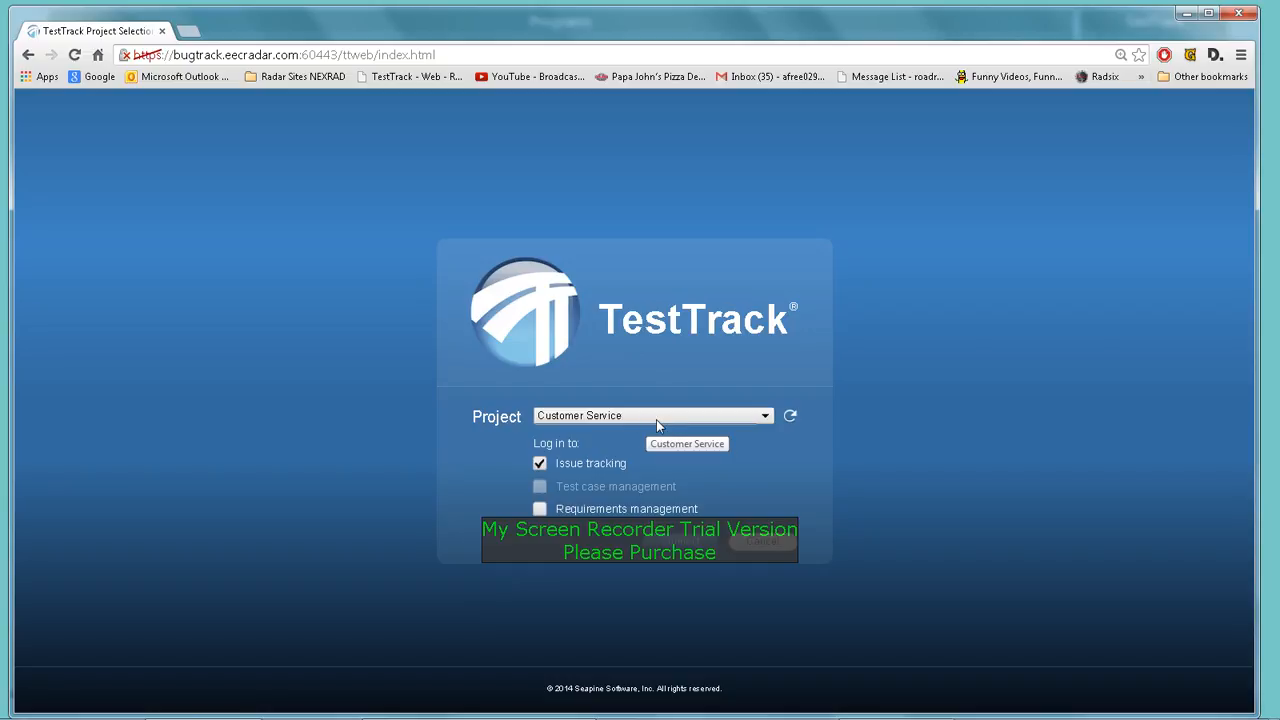
Log into the Customer Service project with Issue tracking checked
{"action": "left_click", "coordinate": [766, 418]}
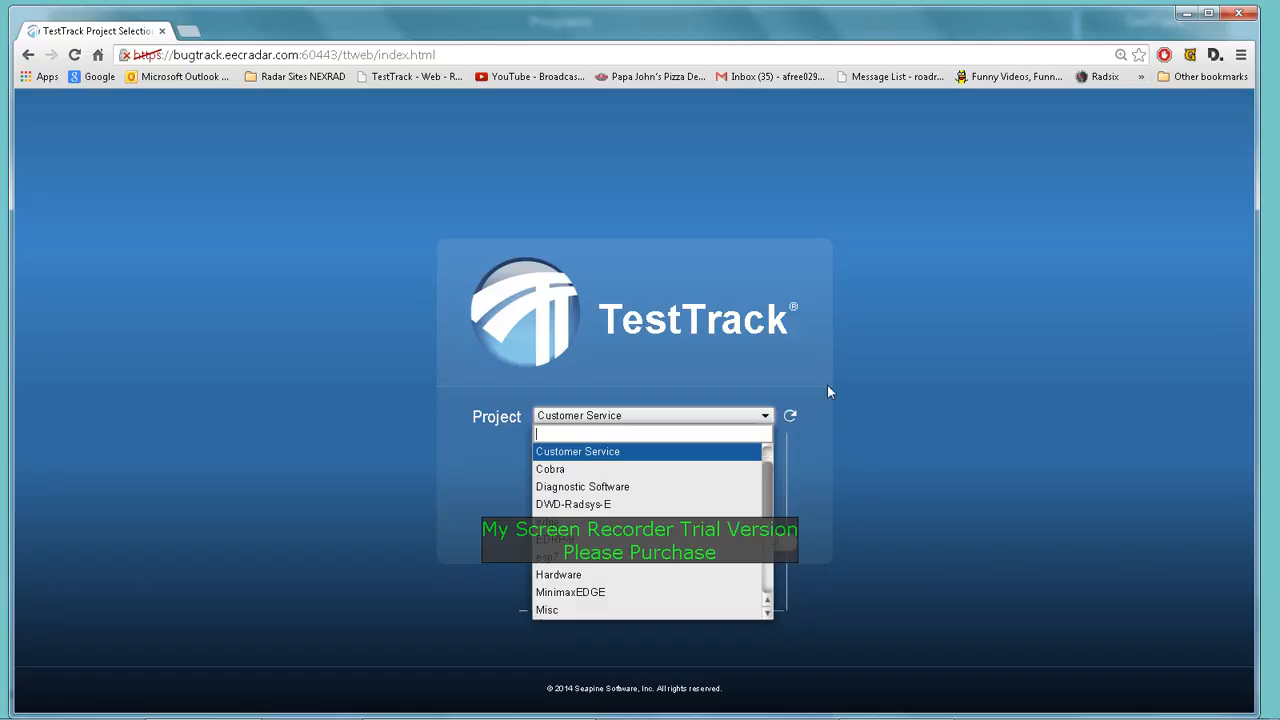
{"action": "left_click", "coordinate": [877, 380]}
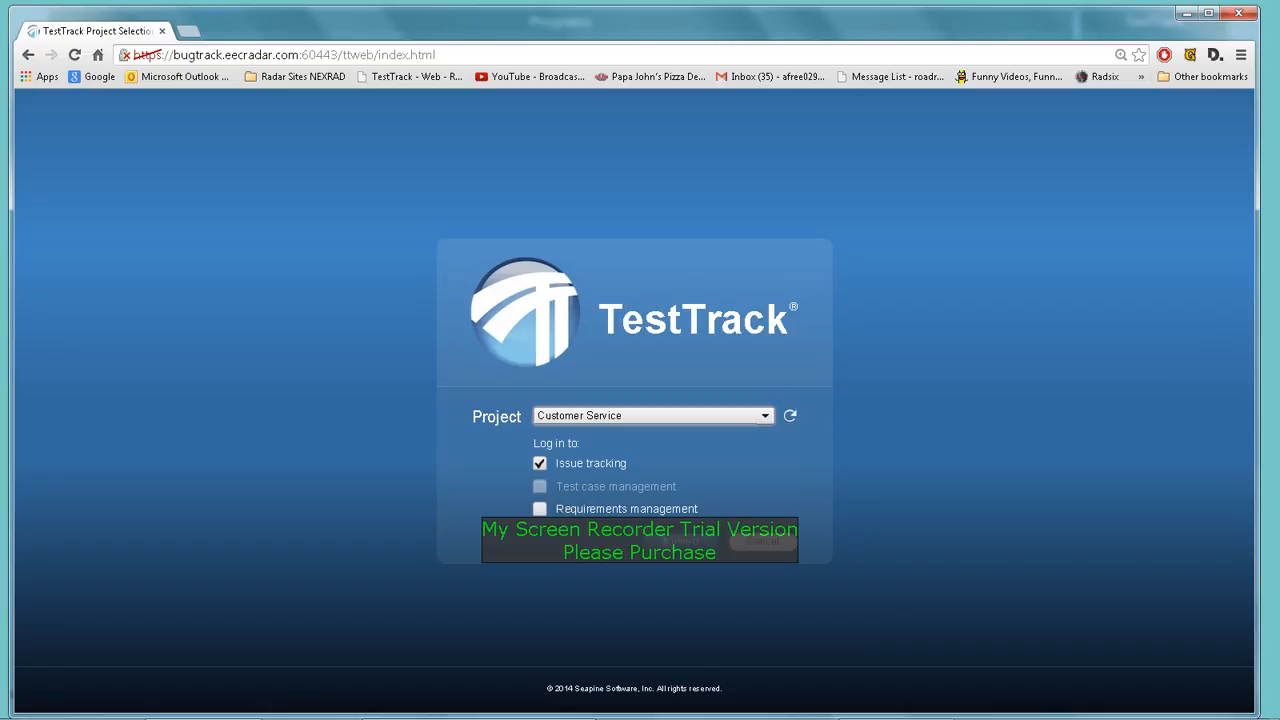
{"action": "left_click", "coordinate": [688, 541]}
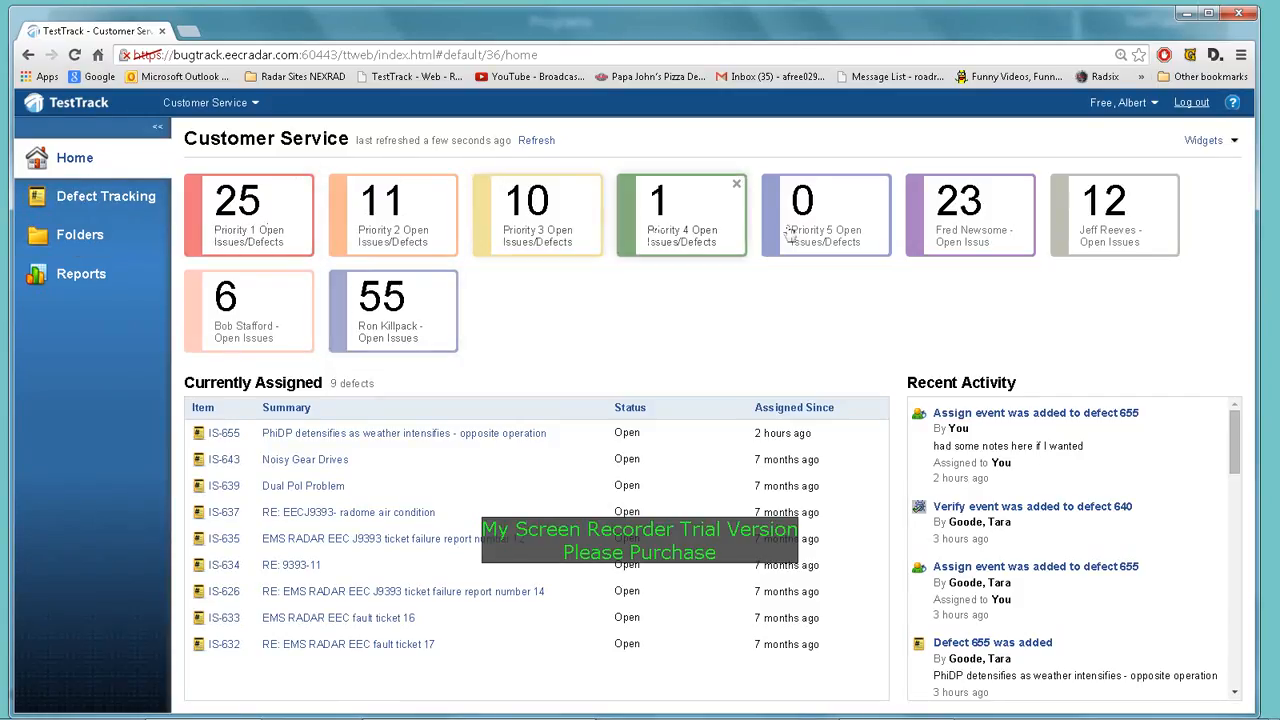
Open a team member's open-issues defect list from the dashboard
{"action": "left_click", "coordinate": [1213, 143]}
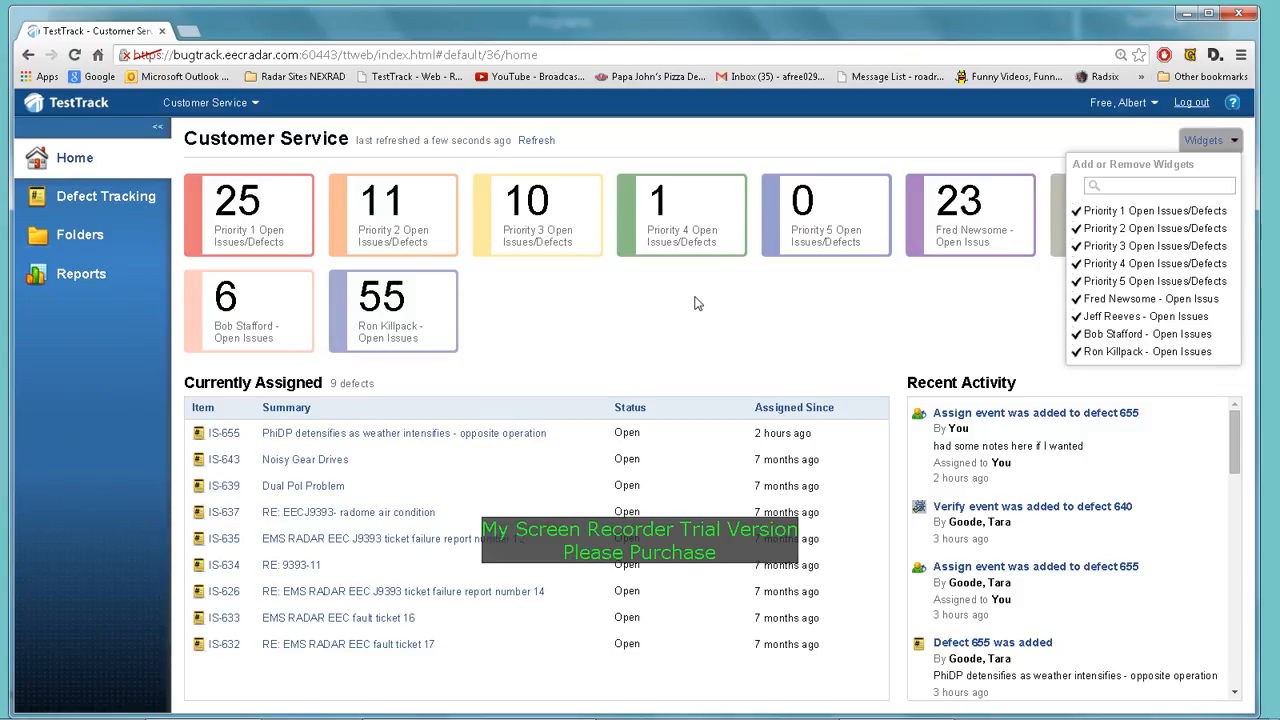
{"action": "left_click", "coordinate": [258, 320]}
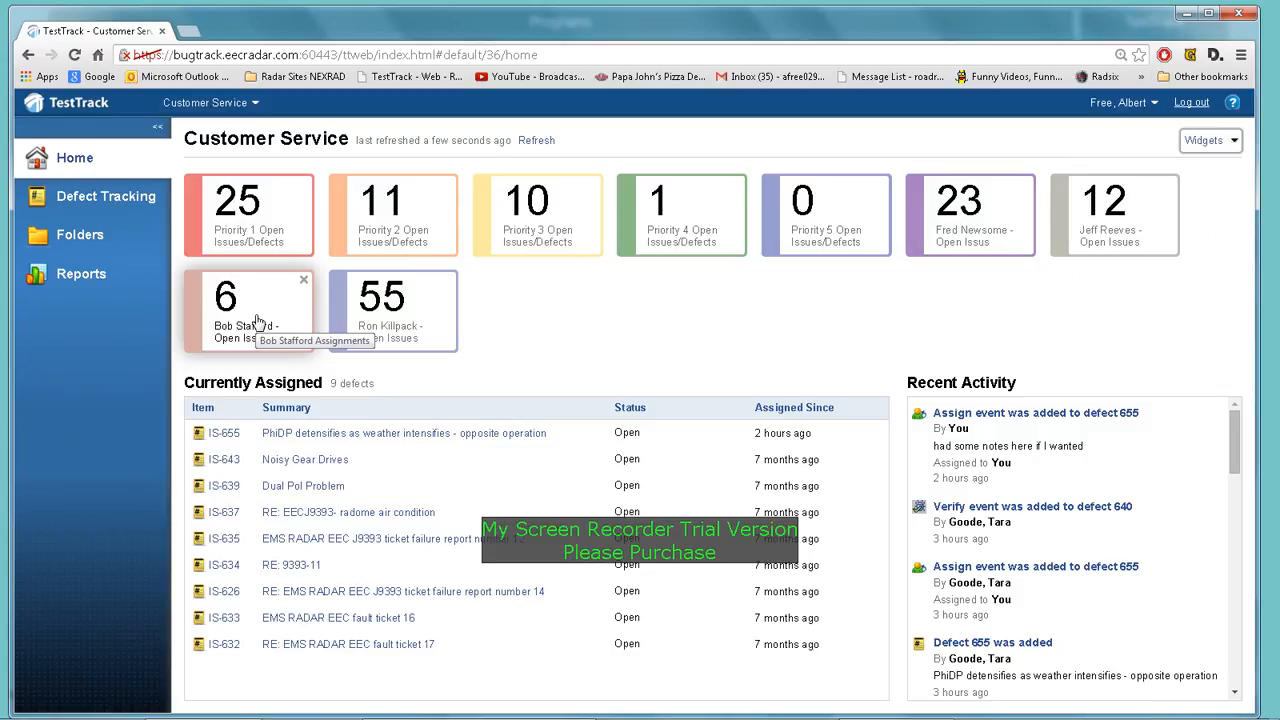
{"action": "left_click", "coordinate": [258, 322]}
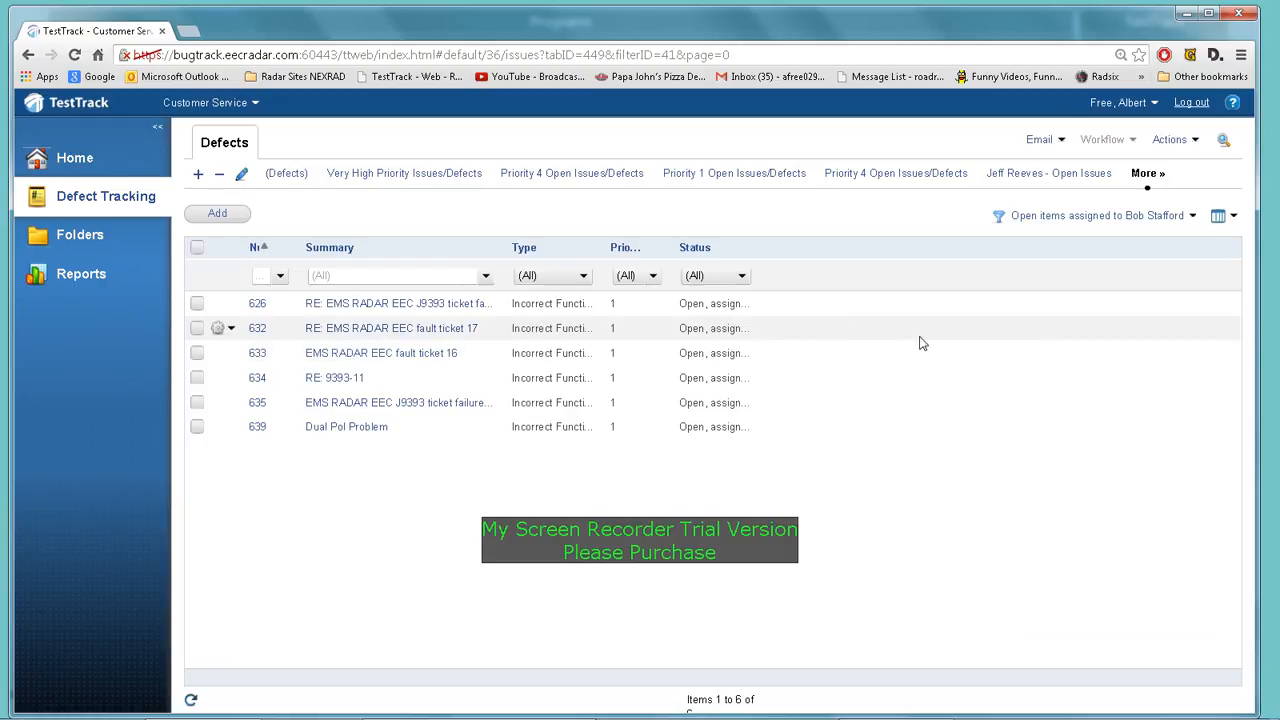
Switch the defect filter to <Not Filtered> and start a blank defect
{"action": "left_click", "coordinate": [1194, 218]}
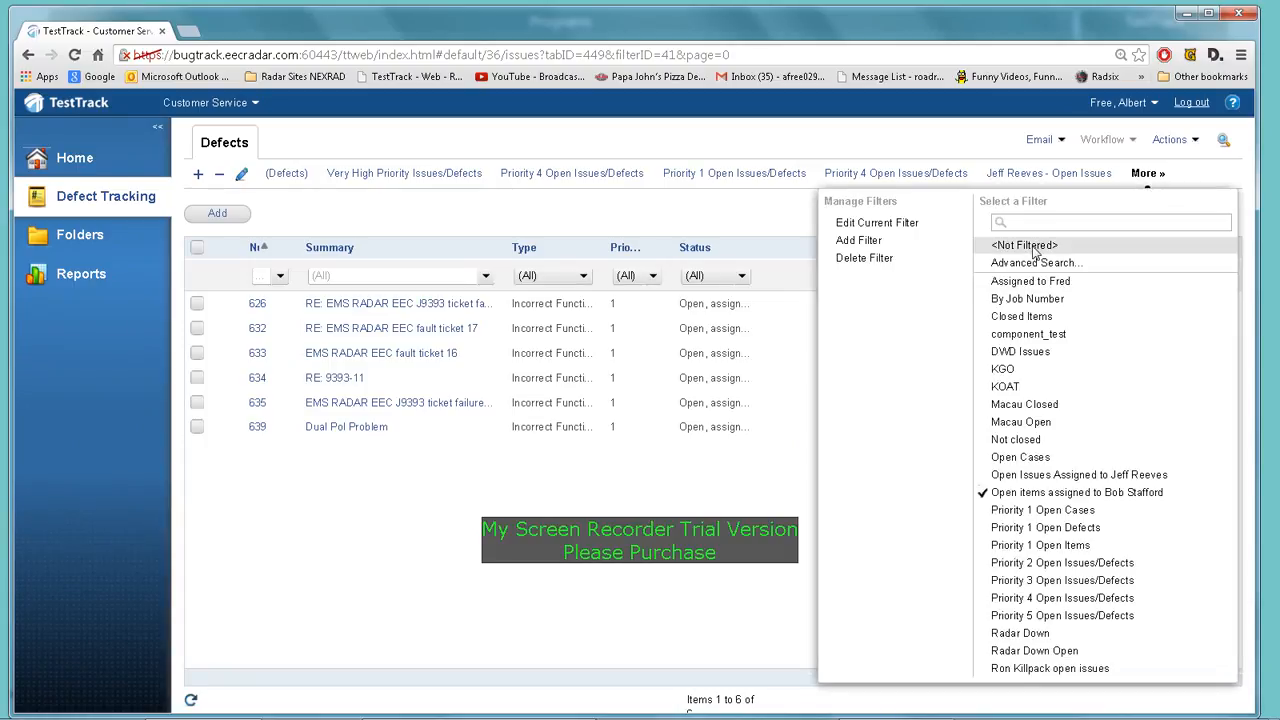
{"action": "left_click", "coordinate": [1035, 249]}
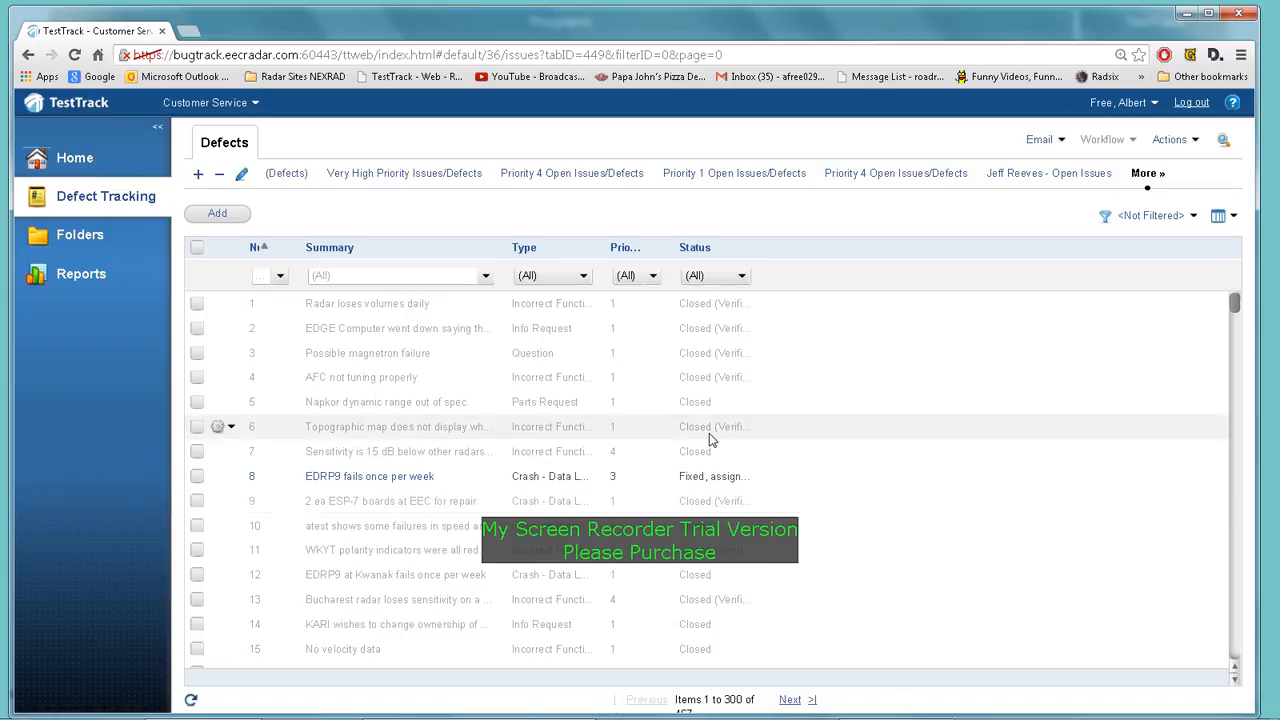
{"action": "left_click", "coordinate": [219, 219]}
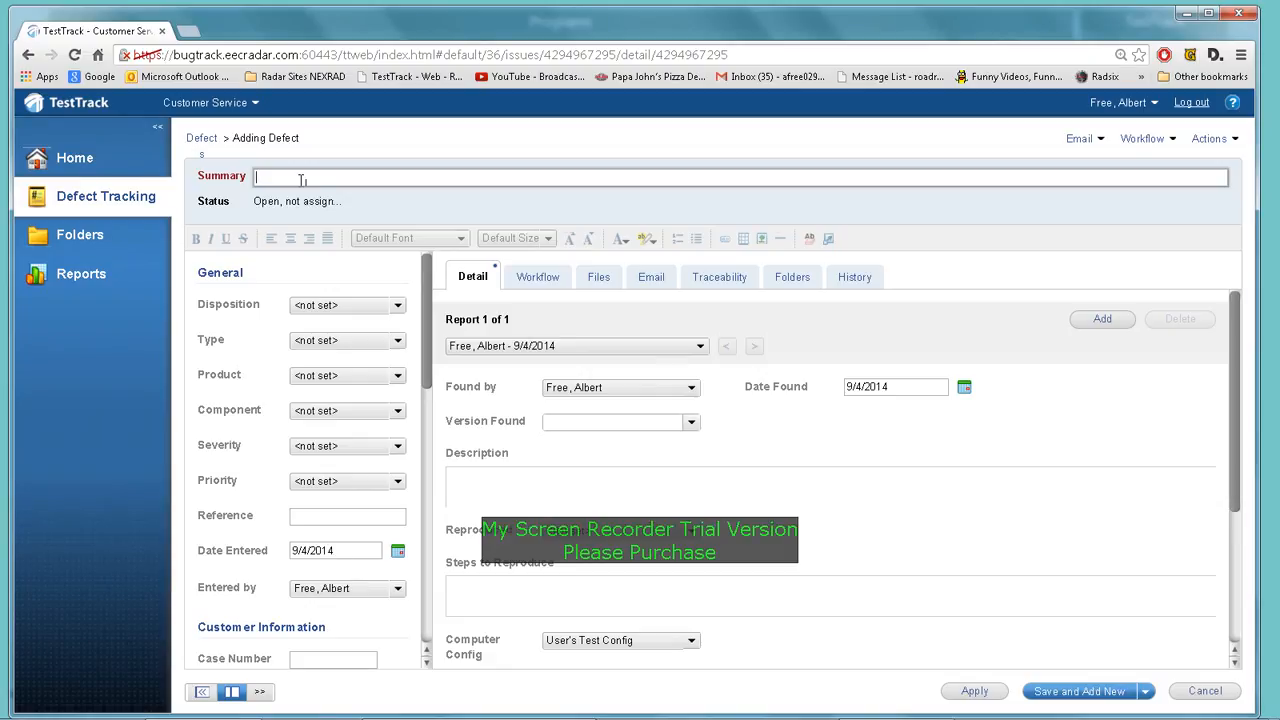
Enter the summary 'EDGE color scale does not display correct' for the new defect
{"action": "type", "text": "EDGE color scale does not"}
{"action": "type", "text": "dis"}
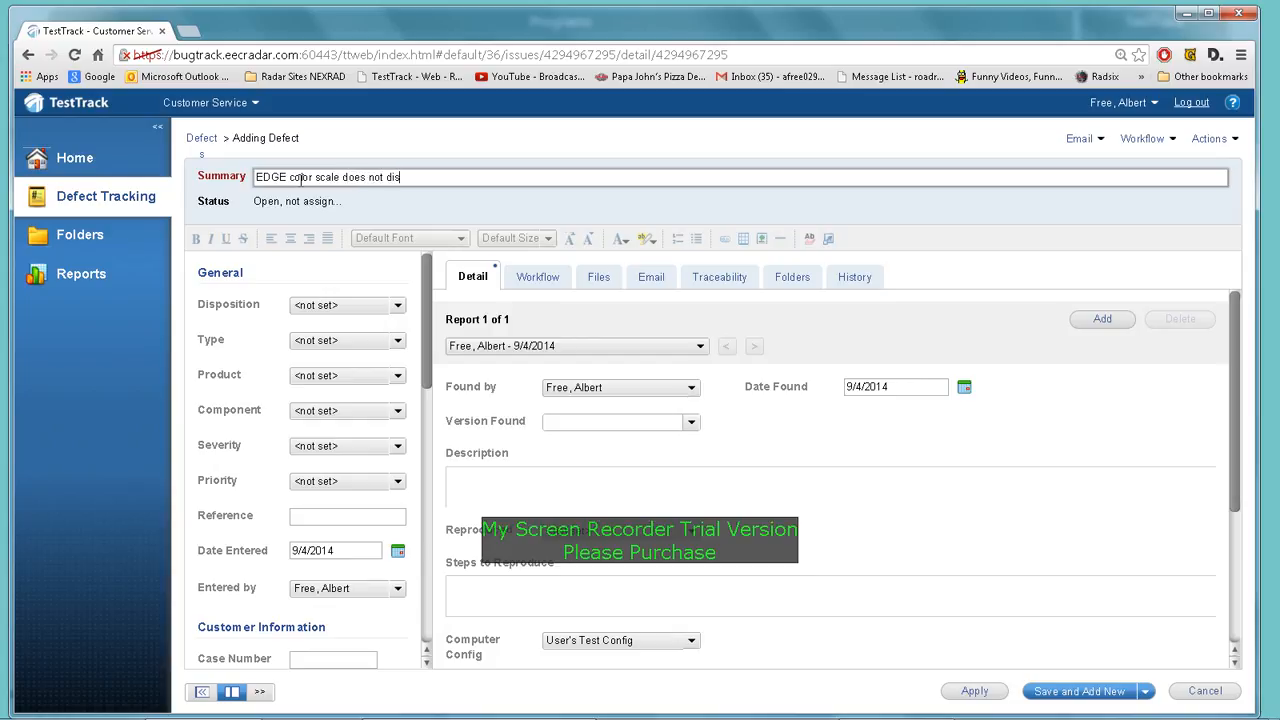
{"action": "type", "text": "play correctly"}
{"action": "left_click", "coordinate": [397, 309]}
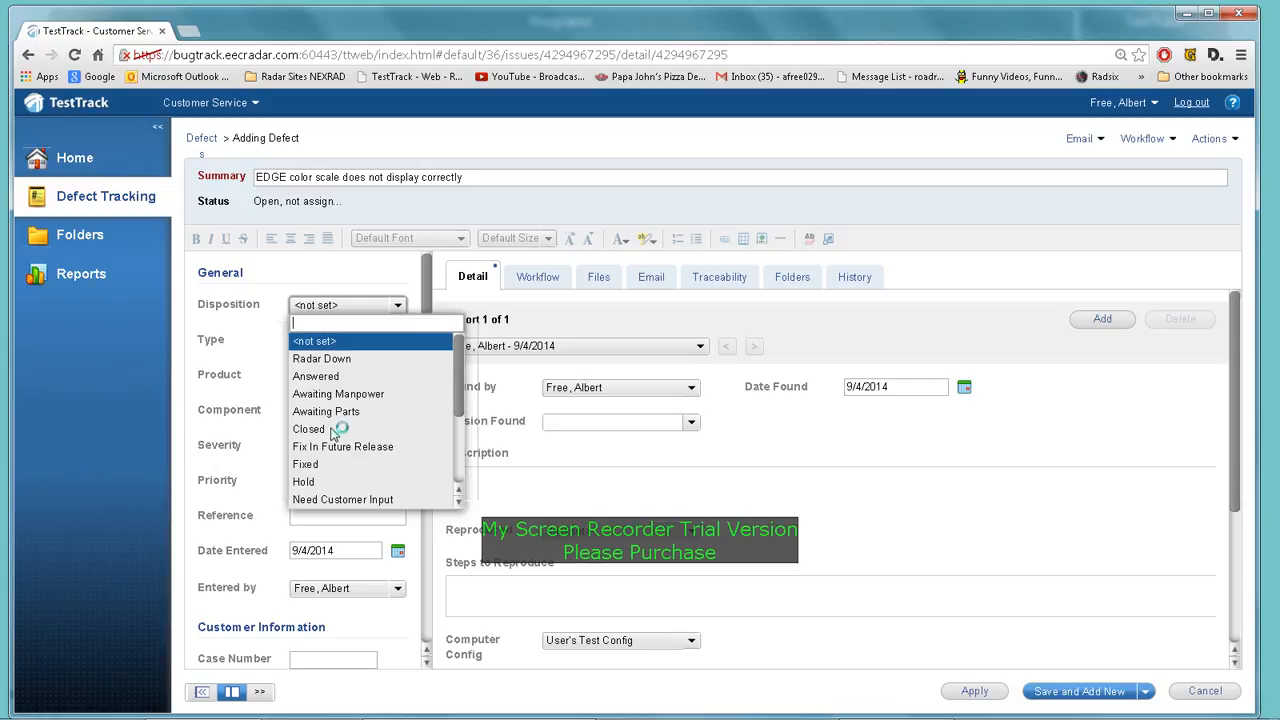
Set disposition Open - Not Reviewed, type Incorrect Functionality and product DWSR-2501C
{"action": "left_click", "coordinate": [322, 500]}
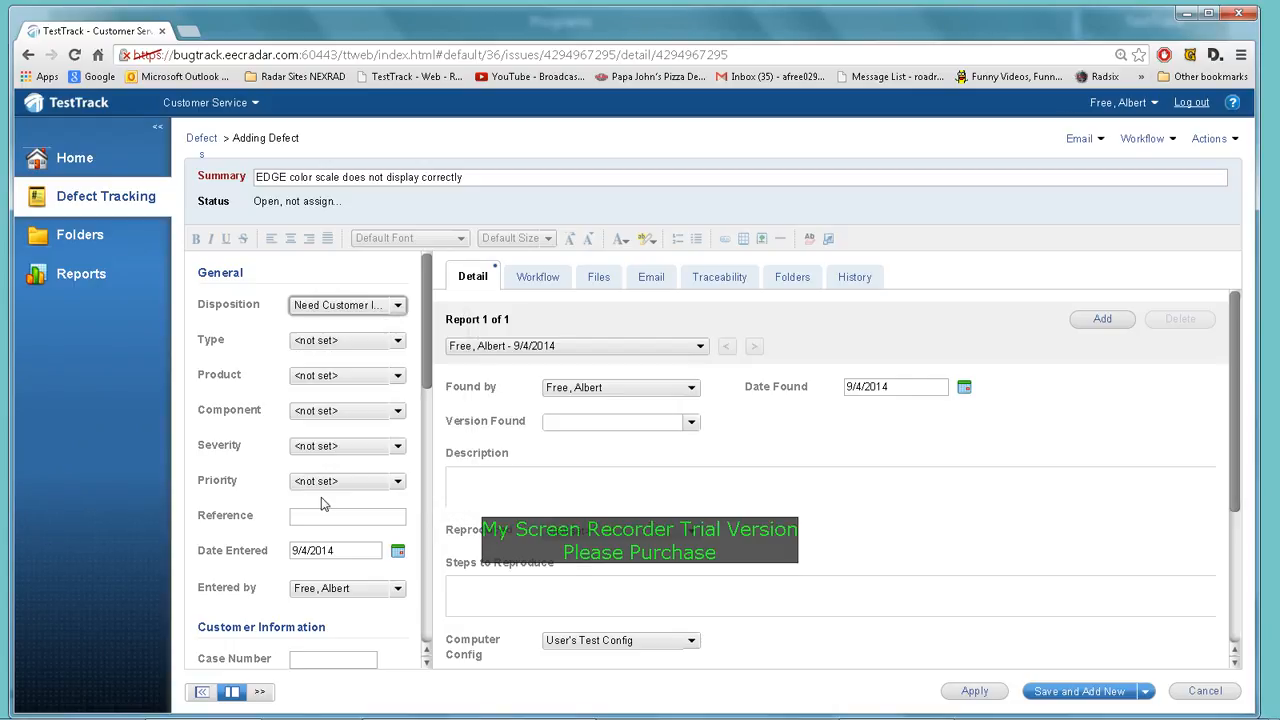
{"action": "left_click", "coordinate": [399, 311]}
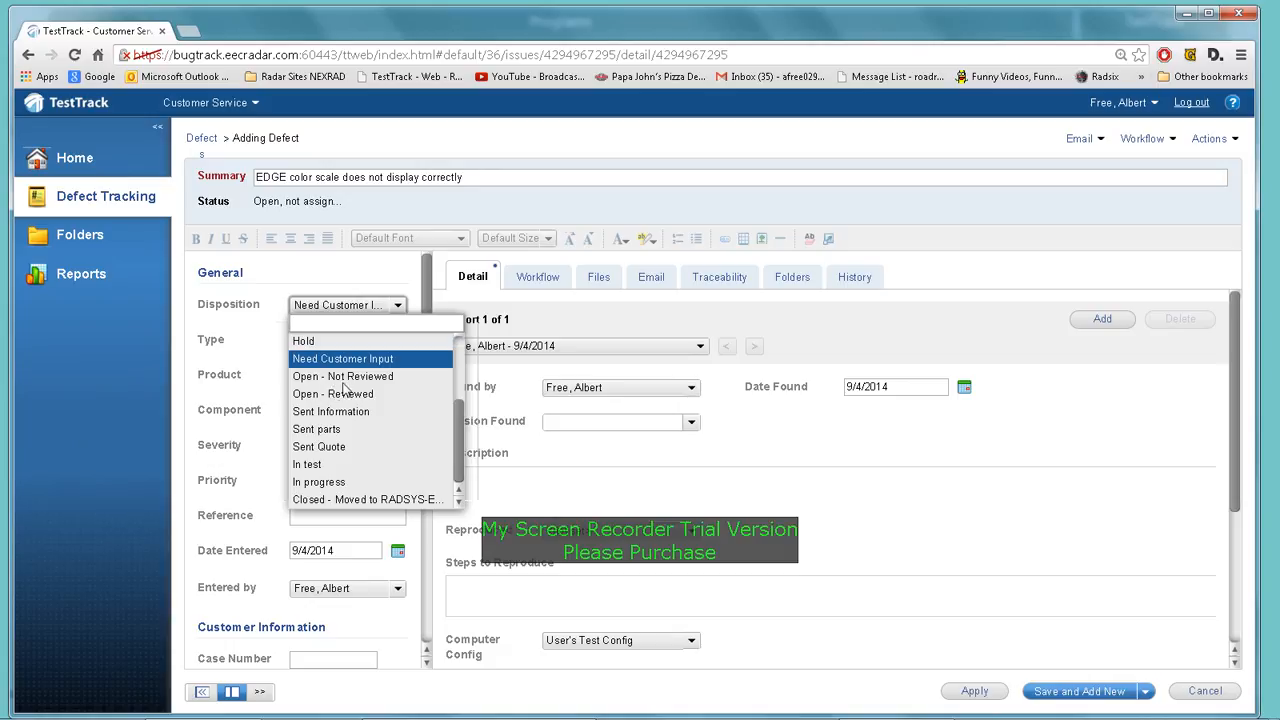
{"action": "left_click", "coordinate": [348, 376]}
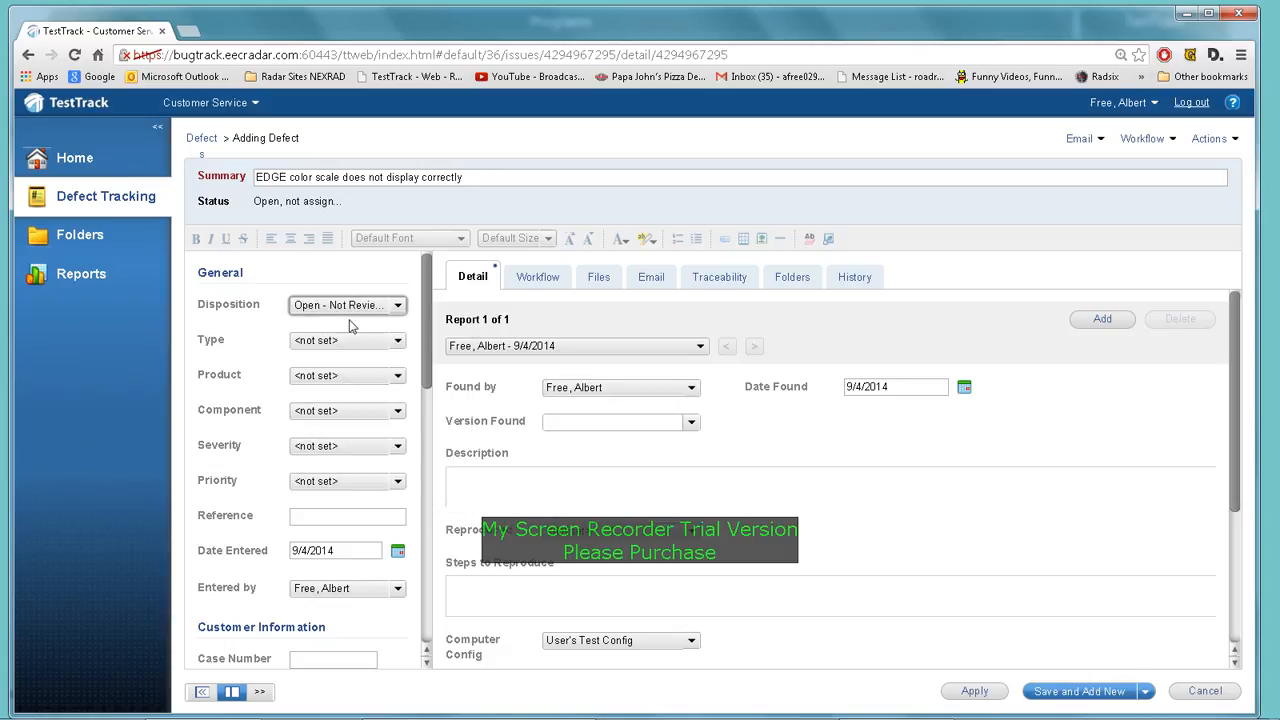
{"action": "left_click", "coordinate": [397, 342]}
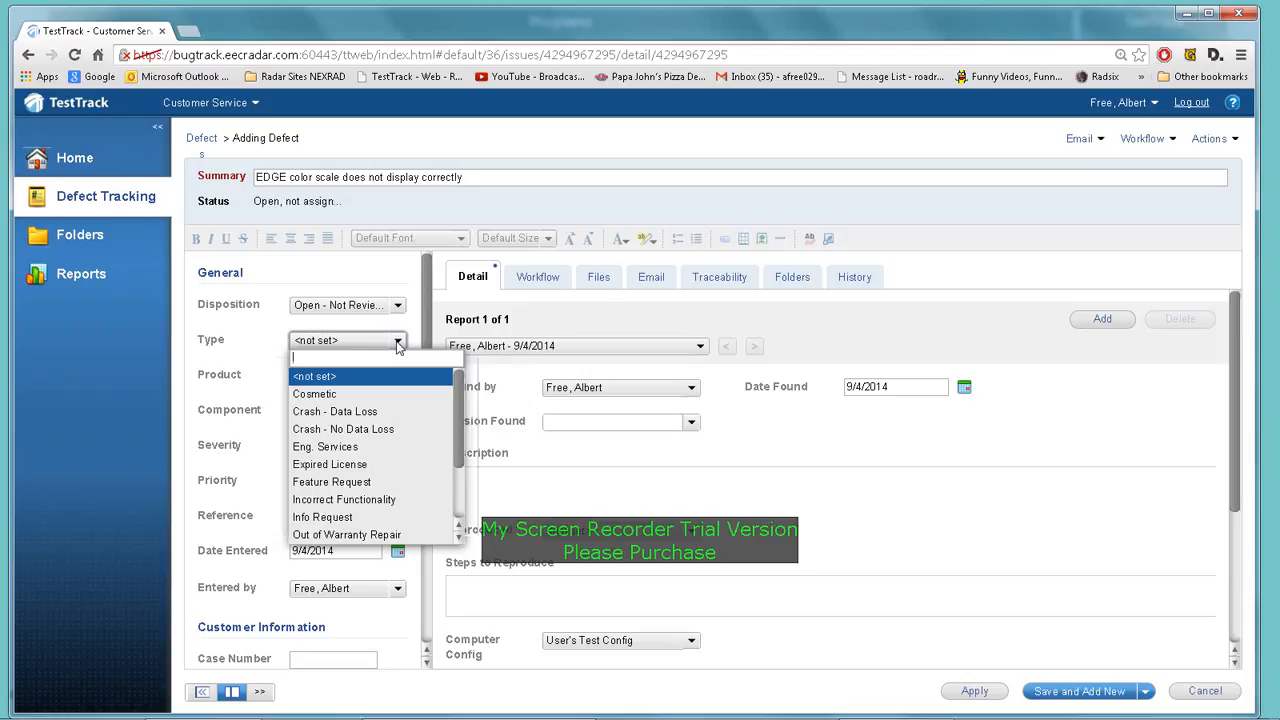
{"action": "left_click", "coordinate": [343, 499]}
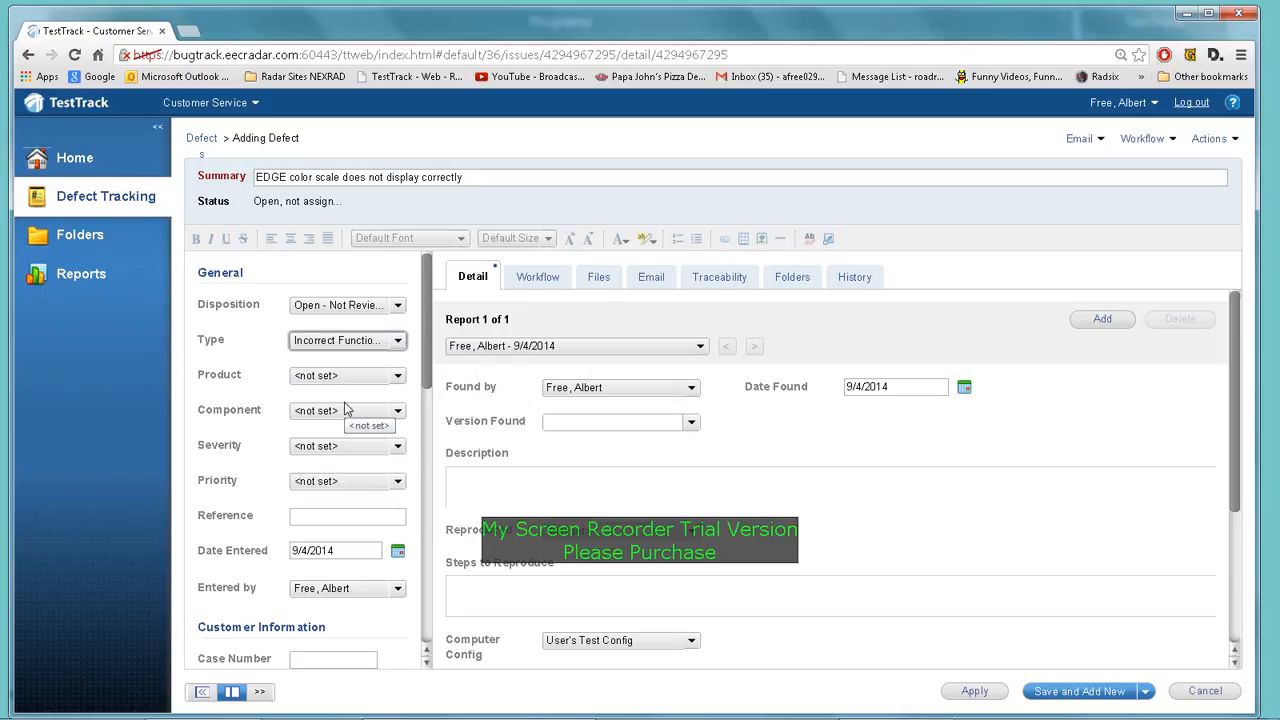
{"action": "left_click", "coordinate": [397, 378]}
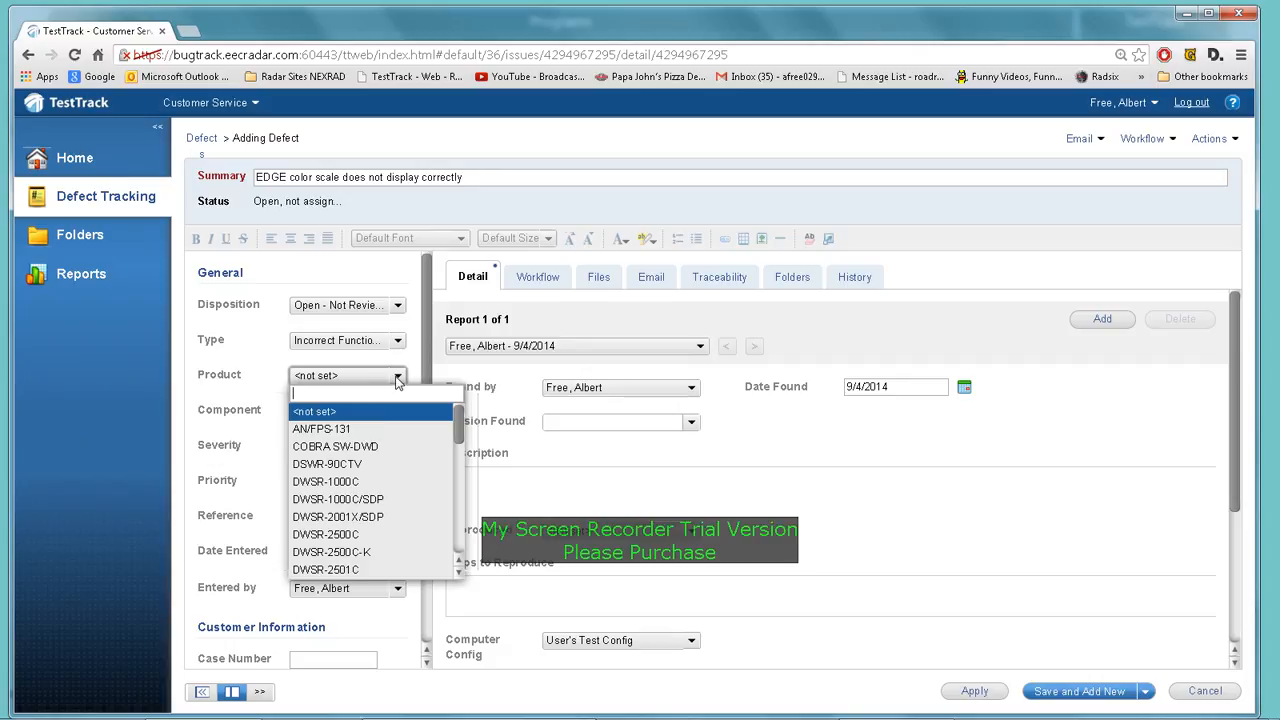
{"action": "left_click", "coordinate": [348, 571]}
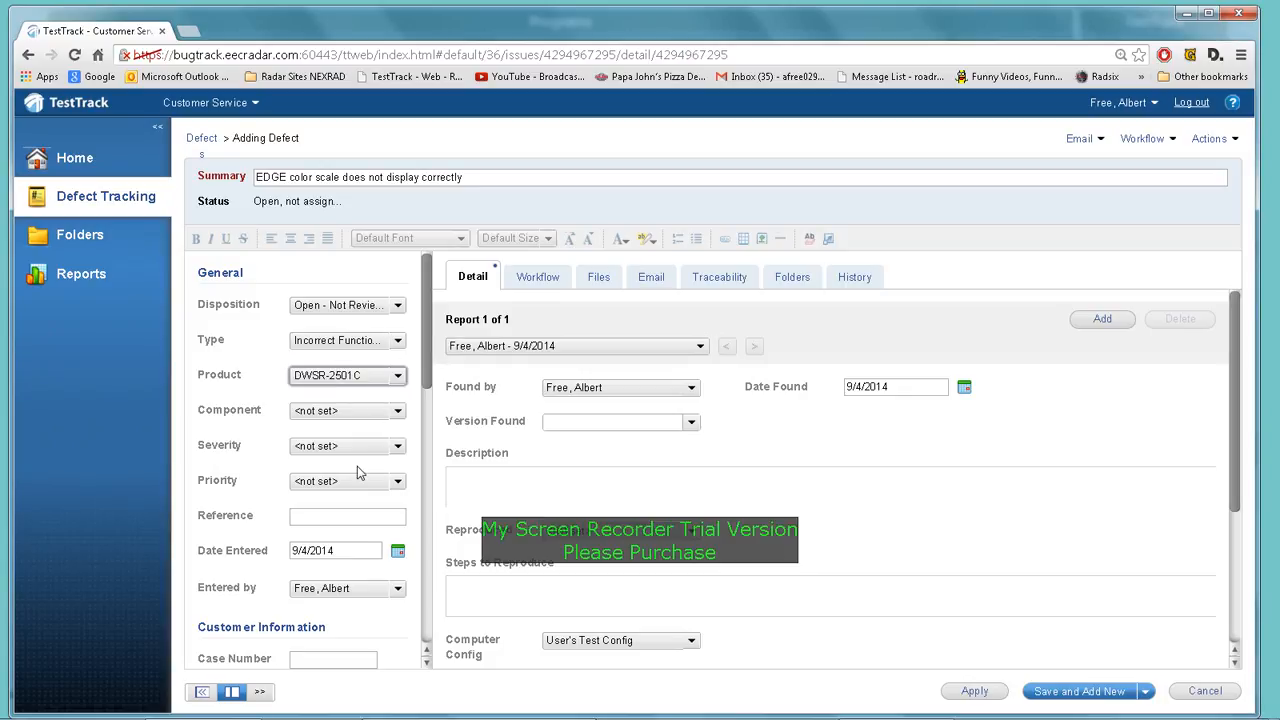
Set component EDGE, severity Annoyance and priority 1
{"action": "left_click", "coordinate": [398, 413]}
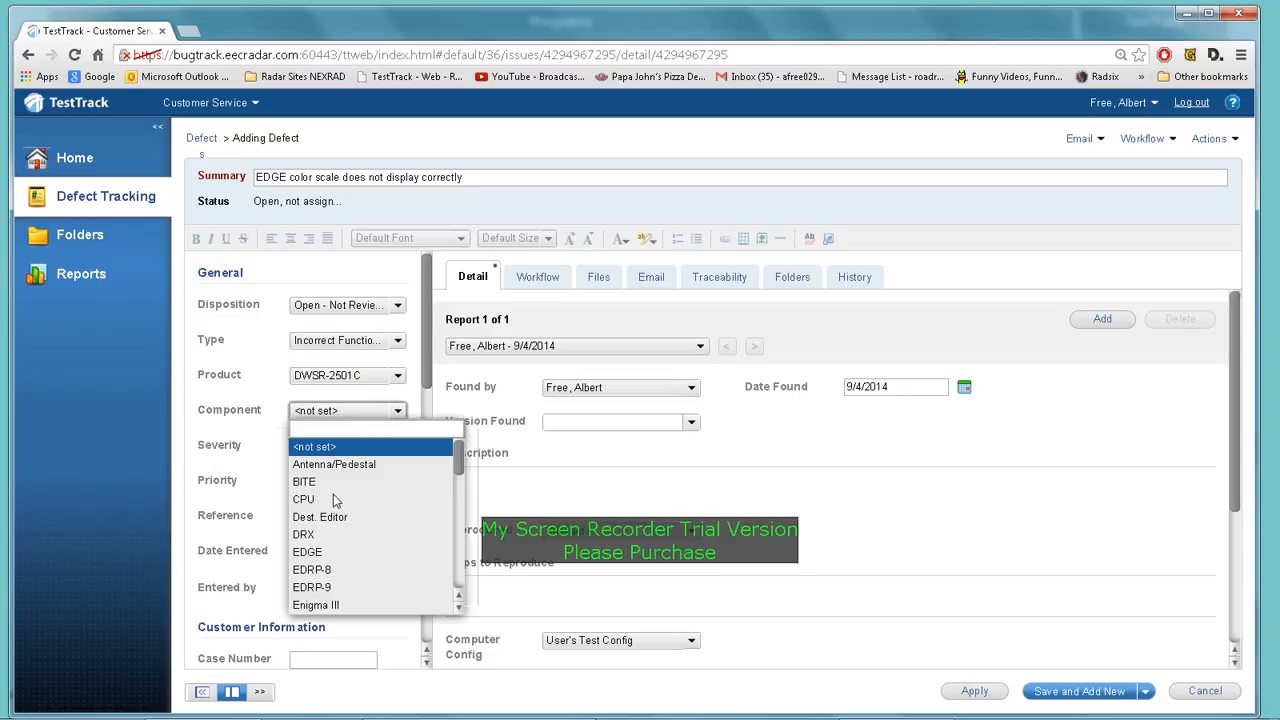
{"action": "left_click", "coordinate": [350, 552]}
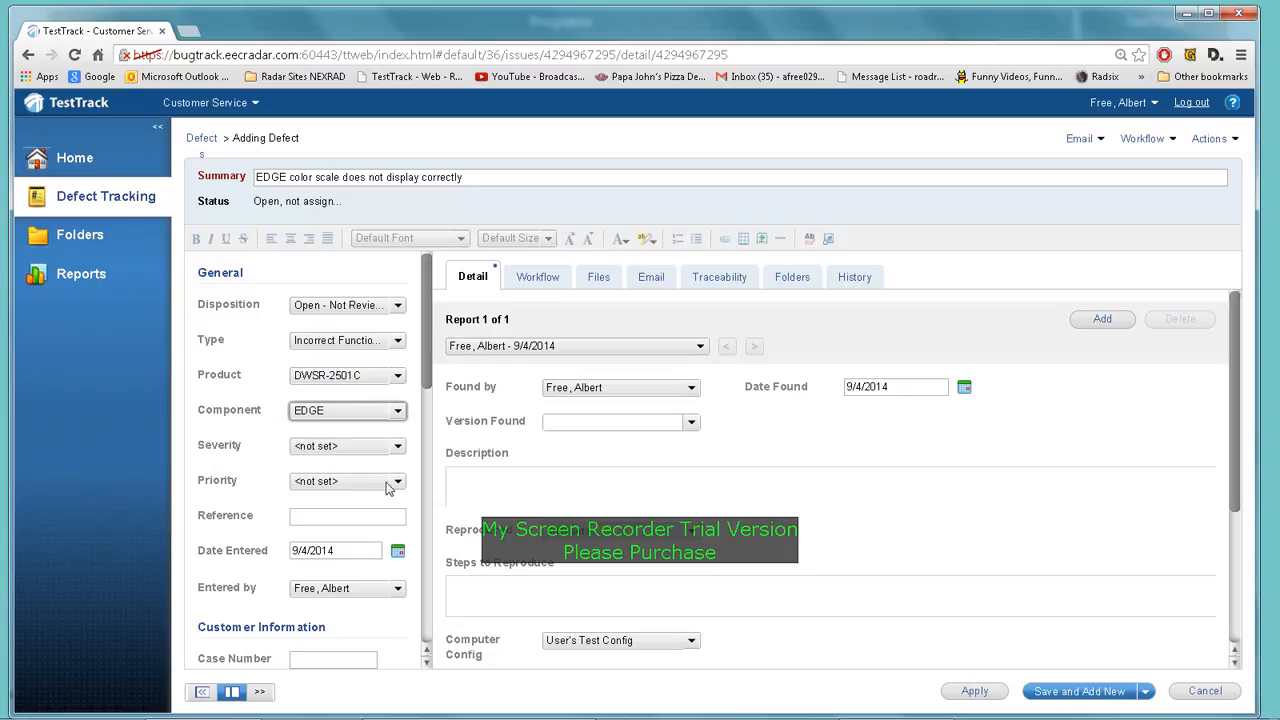
{"action": "left_click", "coordinate": [397, 448]}
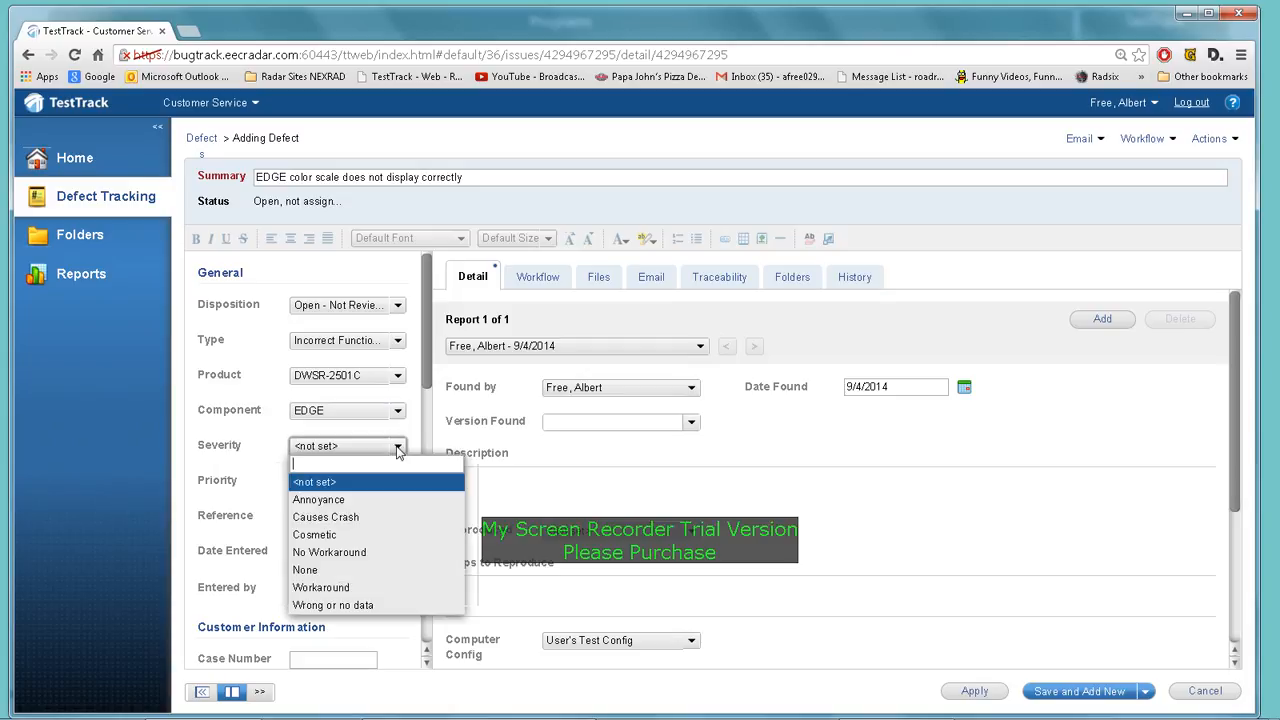
{"action": "left_click", "coordinate": [335, 499]}
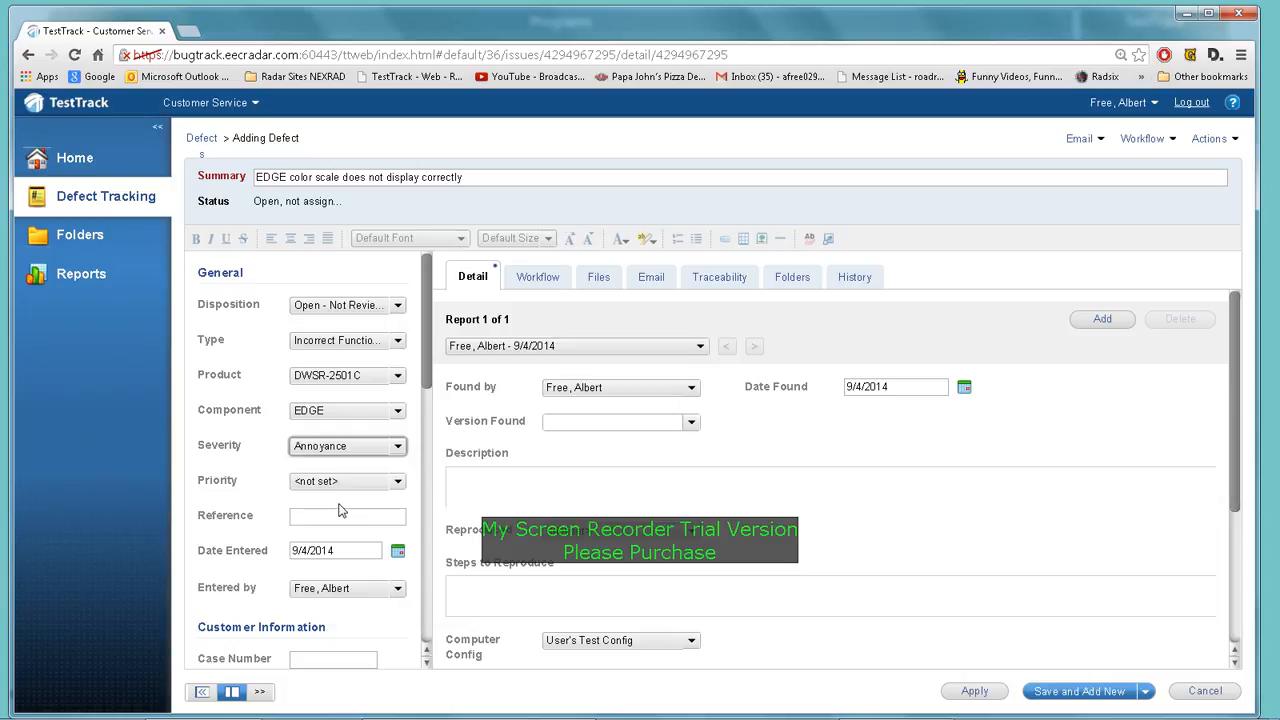
{"action": "left_click", "coordinate": [398, 482]}
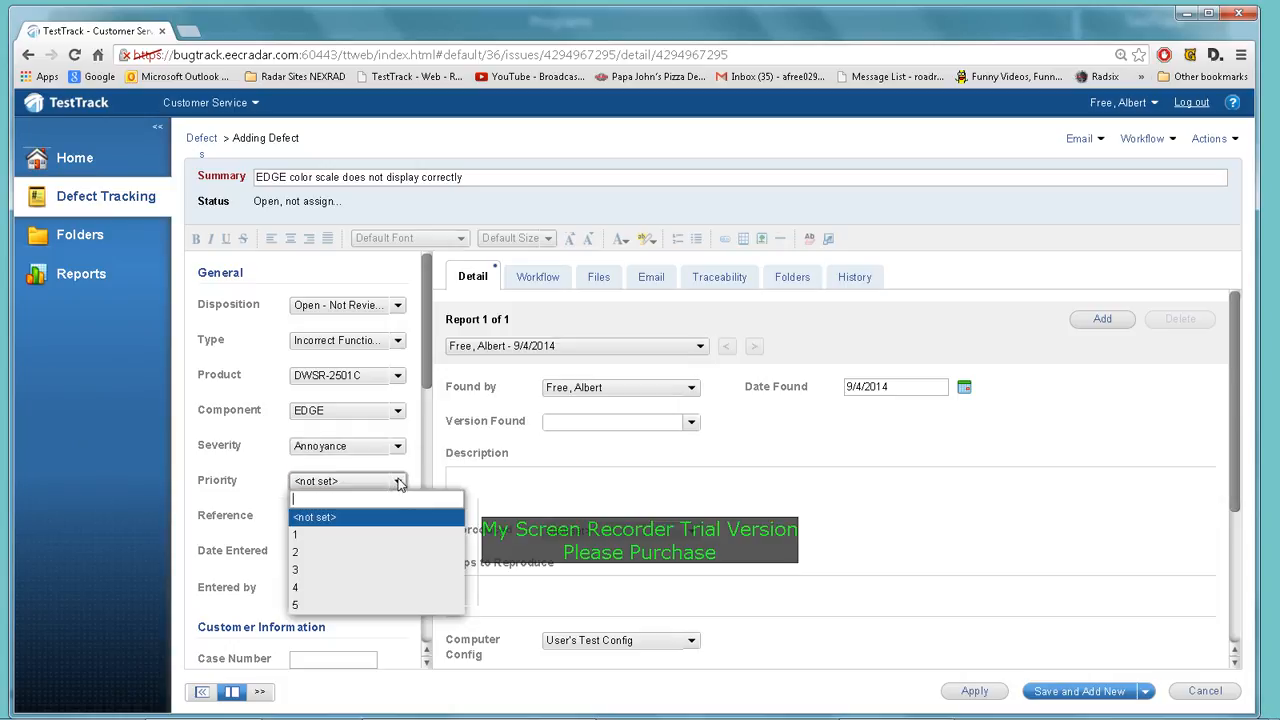
{"action": "left_click", "coordinate": [324, 537]}
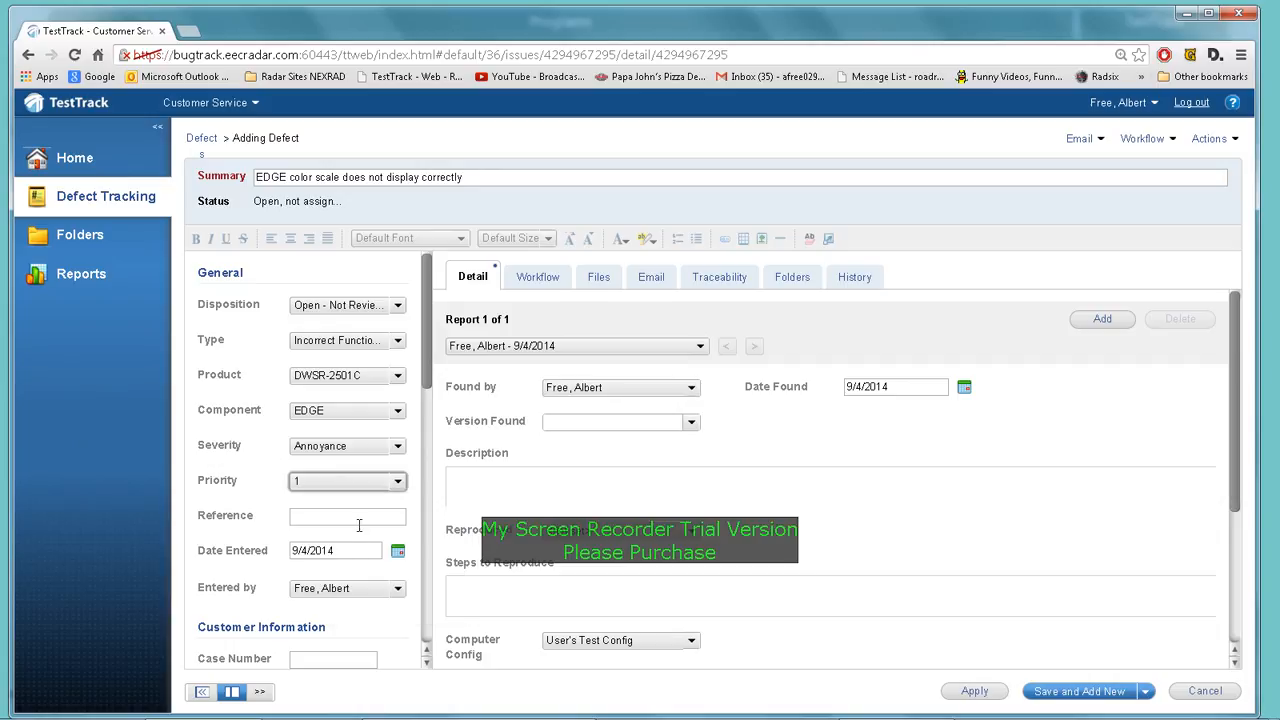
{"action": "scroll", "coordinate": [358, 522], "scroll_direction": "down", "scroll_amount": 1}
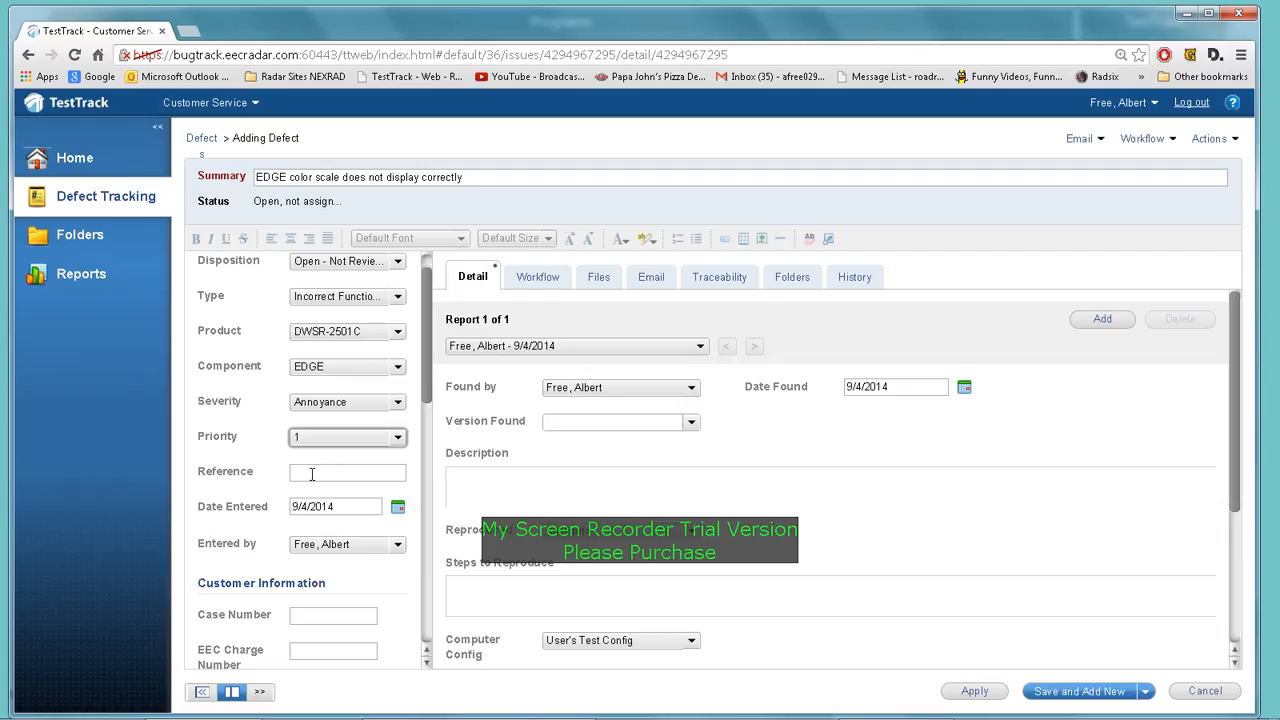
{"action": "scroll", "coordinate": [362, 469], "scroll_direction": "down", "scroll_amount": 2}
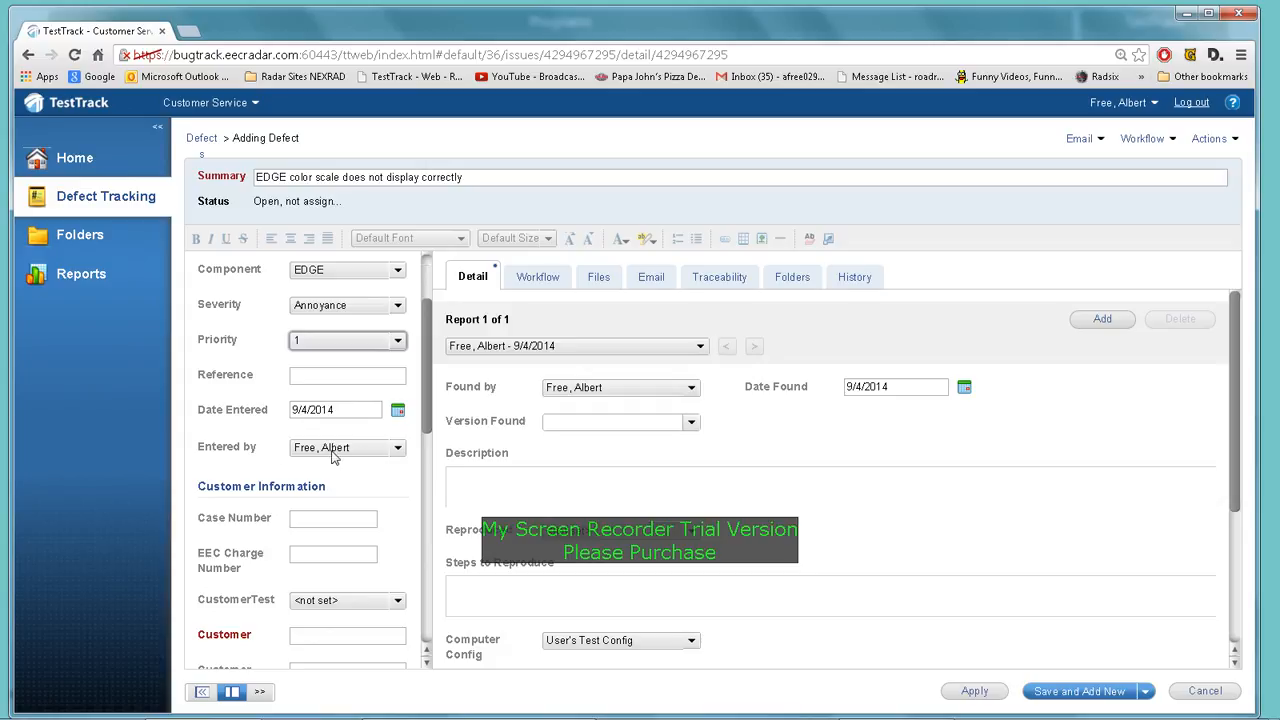
{"action": "scroll", "coordinate": [362, 471], "scroll_direction": "down", "scroll_amount": 1}
{"action": "scroll", "coordinate": [362, 471], "scroll_direction": "down", "scroll_amount": 1}
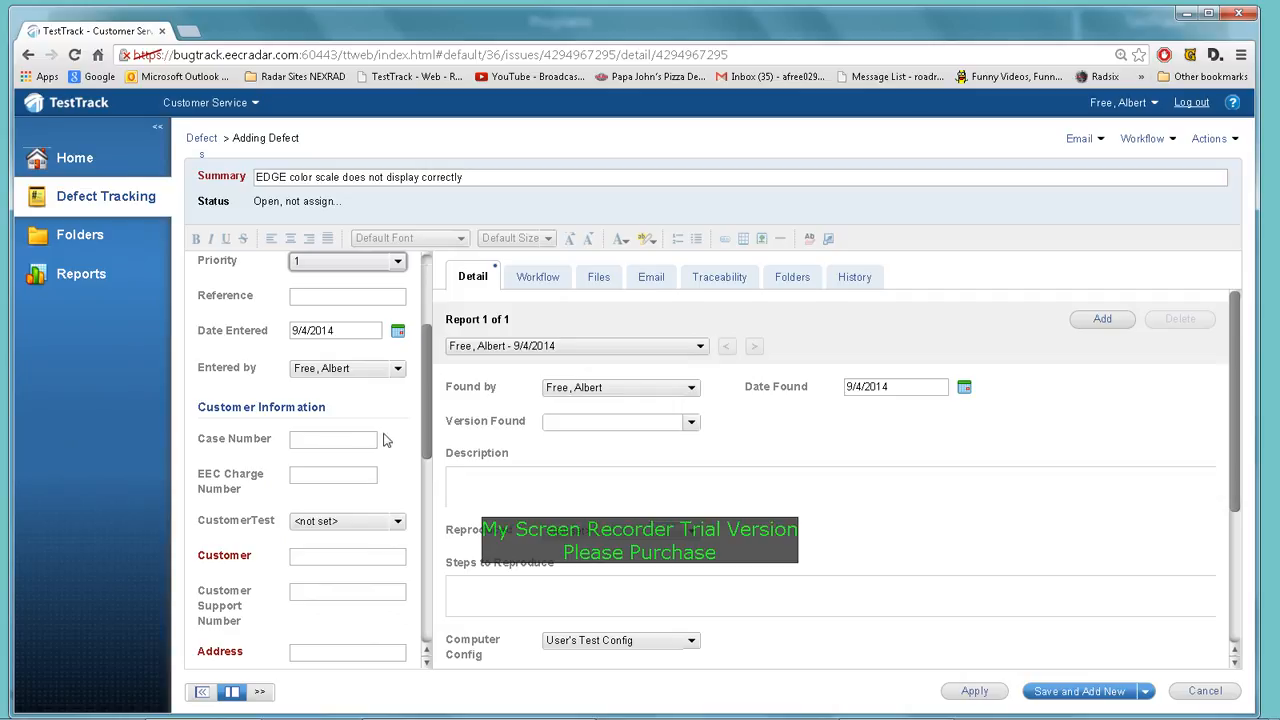
{"action": "left_click", "coordinate": [321, 441]}
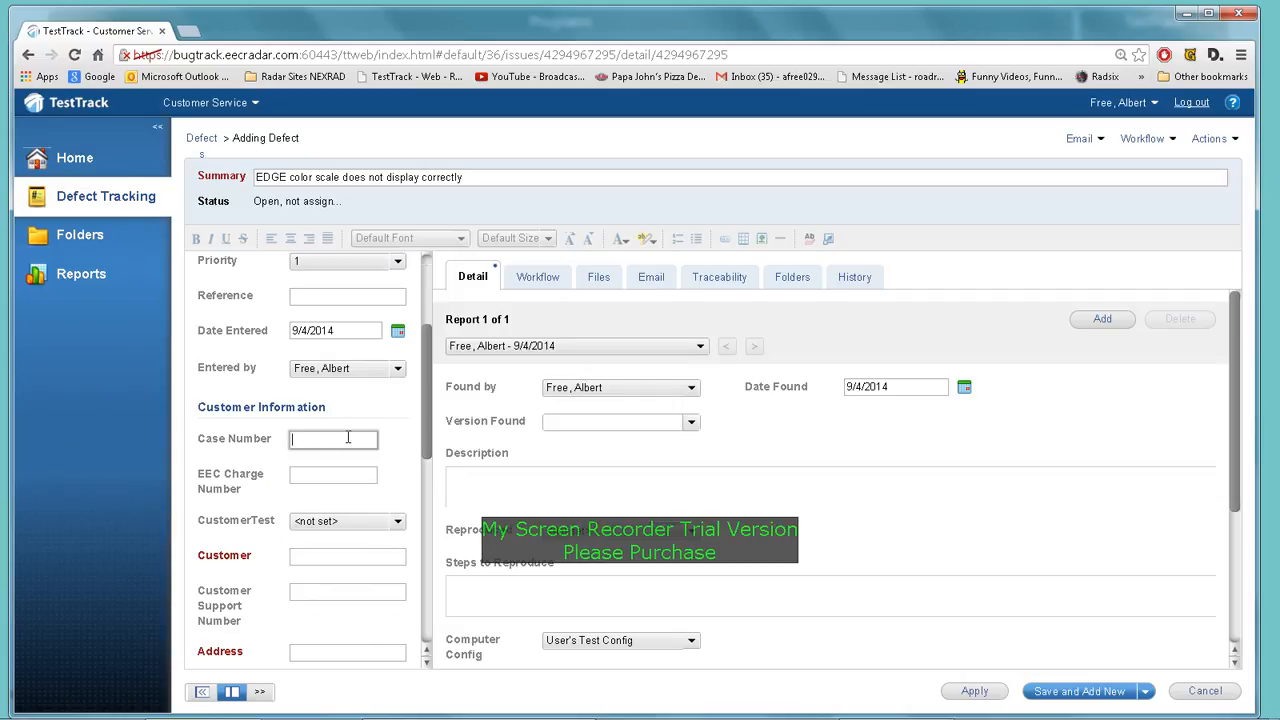
{"action": "scroll", "coordinate": [348, 437], "scroll_direction": "down", "scroll_amount": 2}
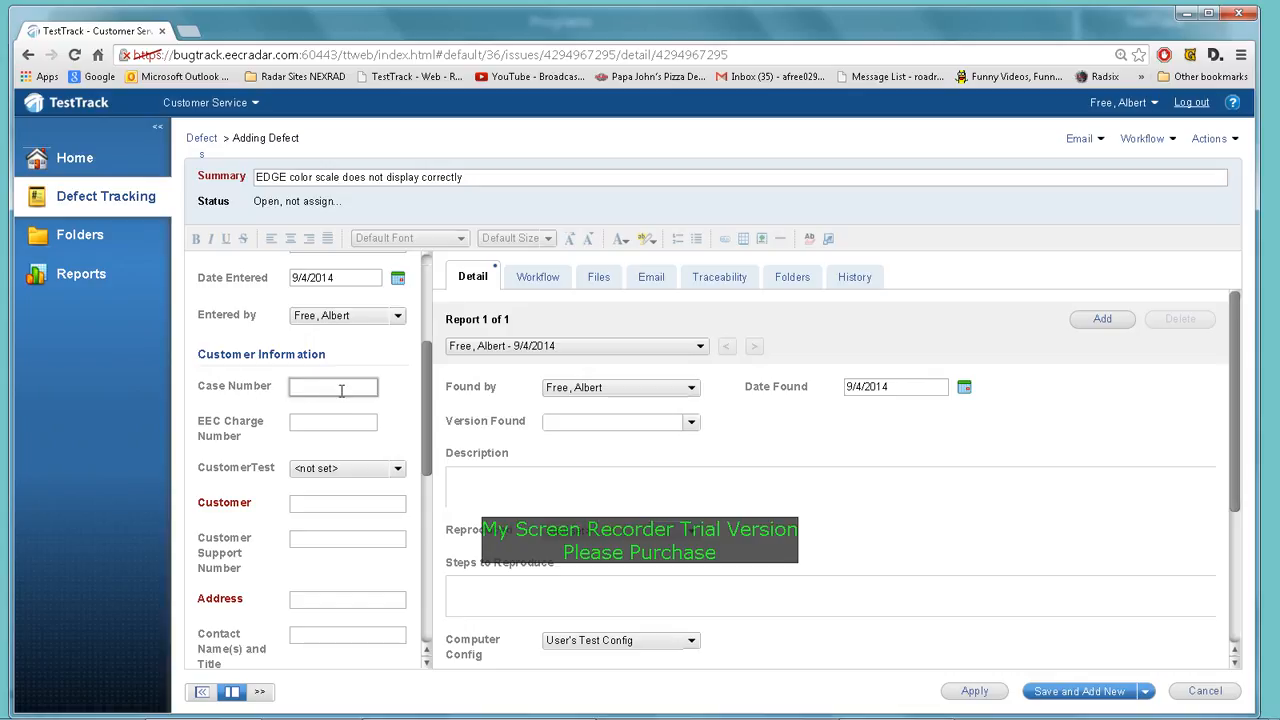
{"action": "left_click", "coordinate": [323, 421]}
{"action": "scroll", "coordinate": [325, 425], "scroll_direction": "up", "scroll_amount": 2}
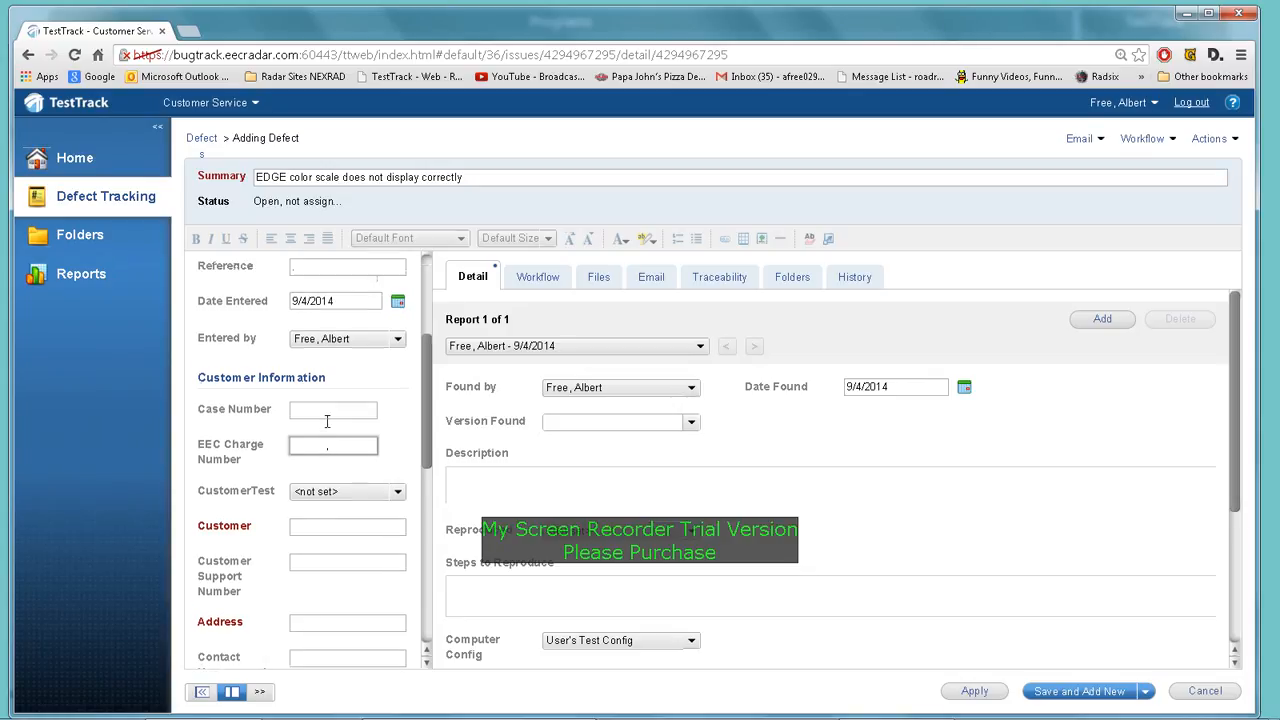
{"action": "scroll", "coordinate": [327, 421], "scroll_direction": "up", "scroll_amount": 2}
{"action": "scroll", "coordinate": [320, 415], "scroll_direction": "down", "scroll_amount": 1}
{"action": "scroll", "coordinate": [318, 407], "scroll_direction": "down", "scroll_amount": 1}
{"action": "scroll", "coordinate": [318, 407], "scroll_direction": "up", "scroll_amount": 1}
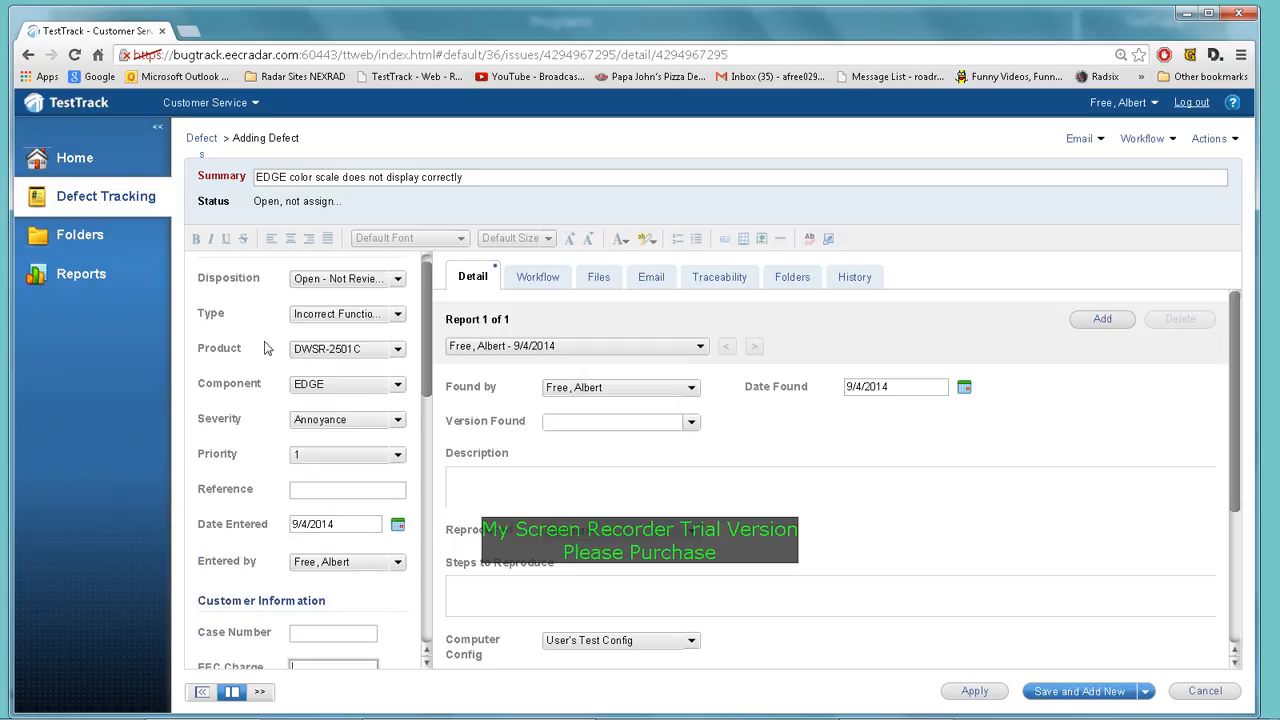
{"action": "scroll", "coordinate": [266, 456], "scroll_direction": "up", "scroll_amount": 1}
{"action": "scroll", "coordinate": [295, 463], "scroll_direction": "down", "scroll_amount": 1}
{"action": "scroll", "coordinate": [295, 463], "scroll_direction": "down", "scroll_amount": 5}
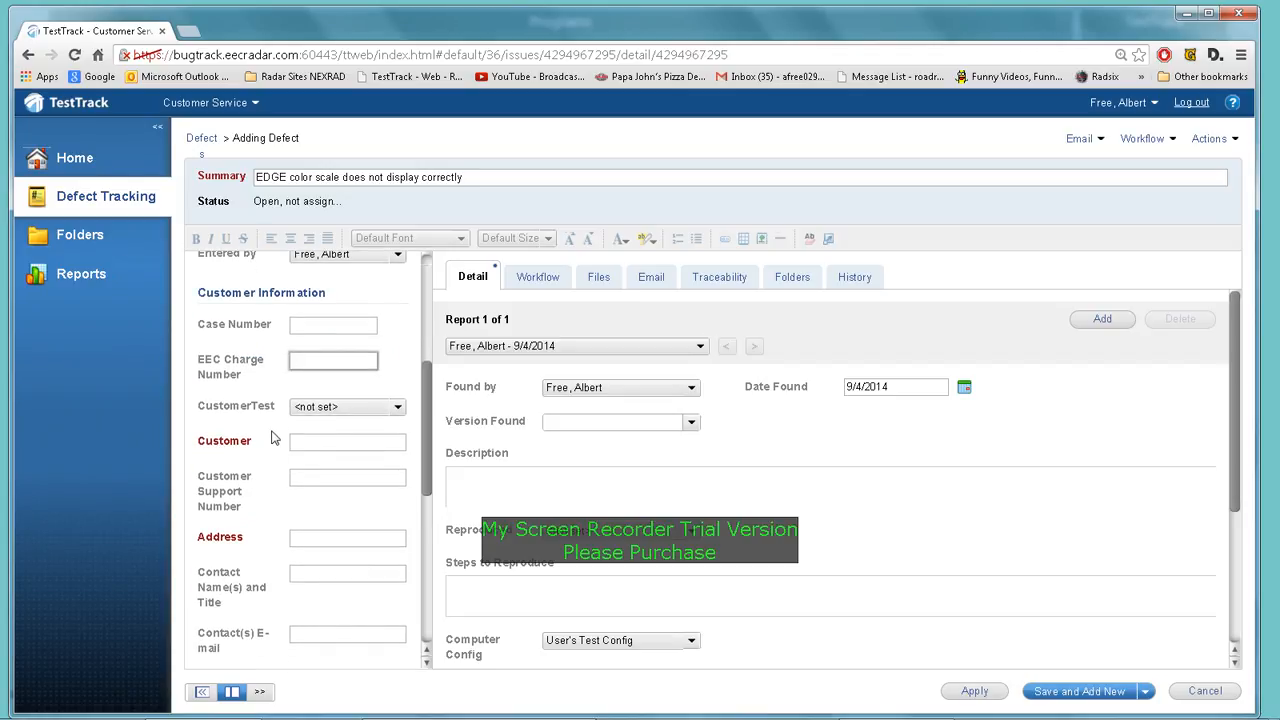
{"action": "scroll", "coordinate": [272, 438], "scroll_direction": "up", "scroll_amount": 2}
{"action": "scroll", "coordinate": [274, 441], "scroll_direction": "down", "scroll_amount": 1}
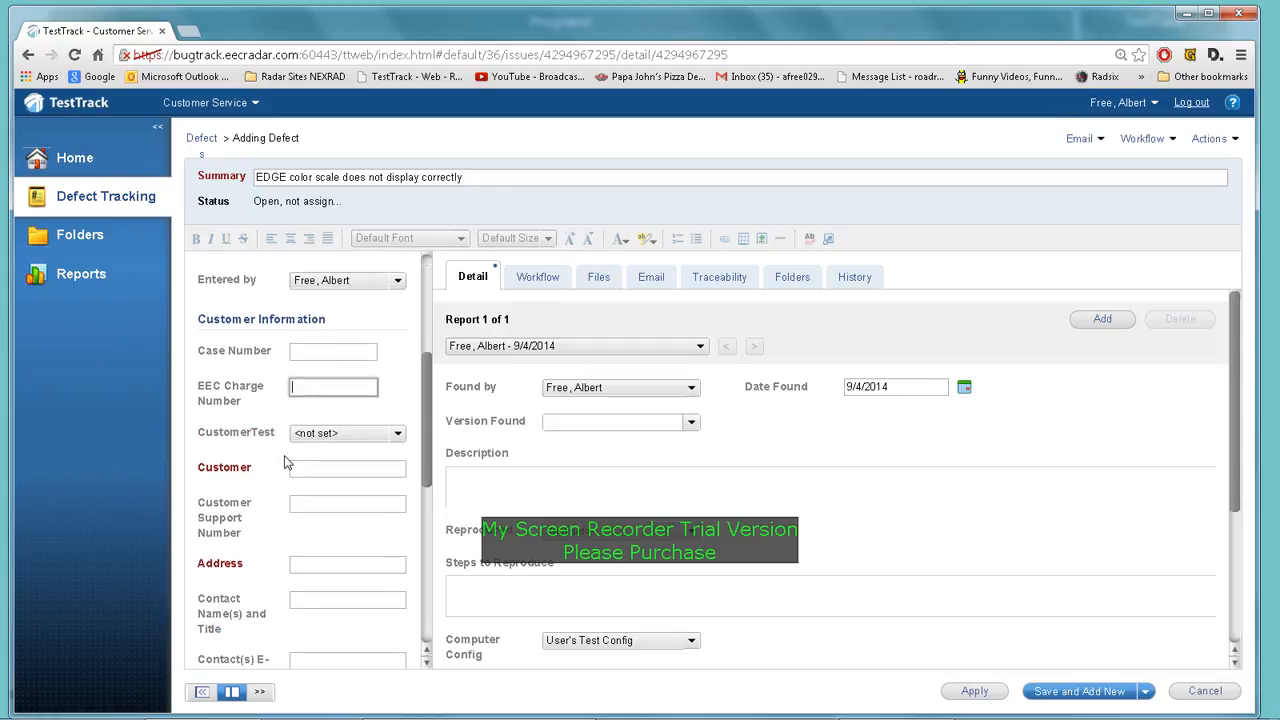
Enter Customer 'test customer' and fill in the customer address
{"action": "left_click", "coordinate": [318, 470]}
{"action": "type", "text": "test"}
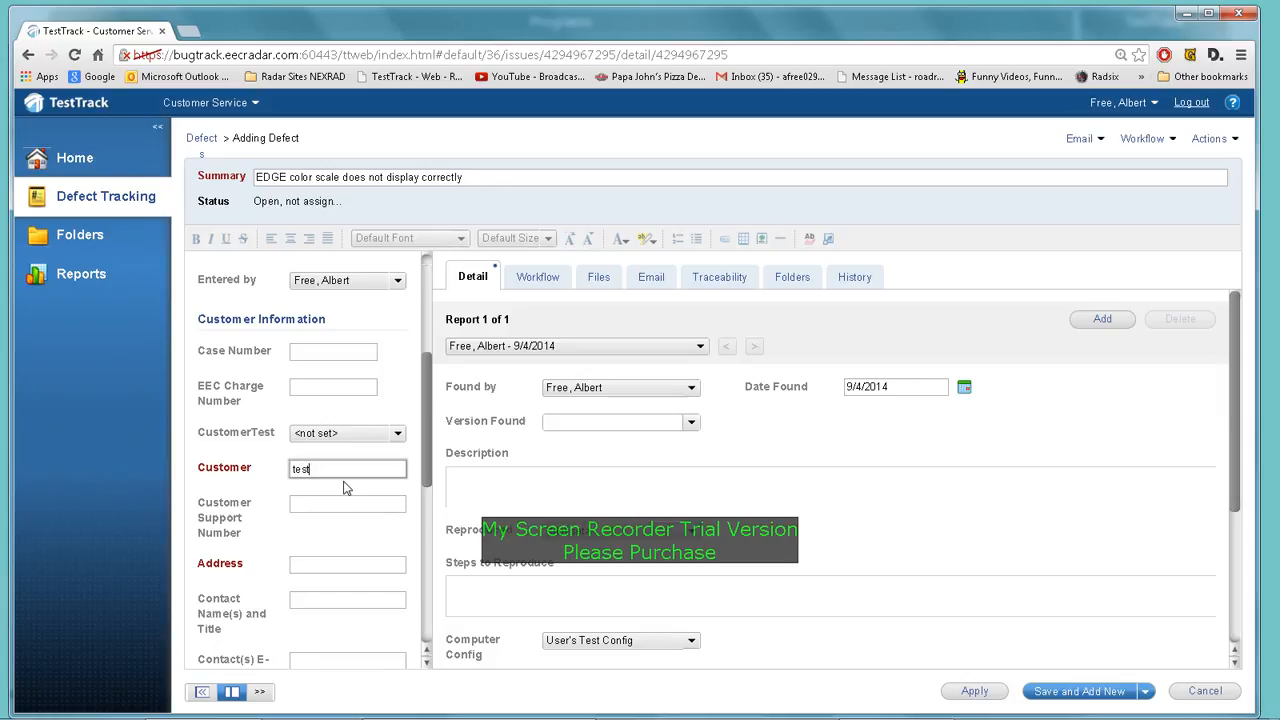
{"action": "type", "text": " customer"}
{"action": "scroll", "coordinate": [362, 477], "scroll_direction": "down", "scroll_amount": 2}
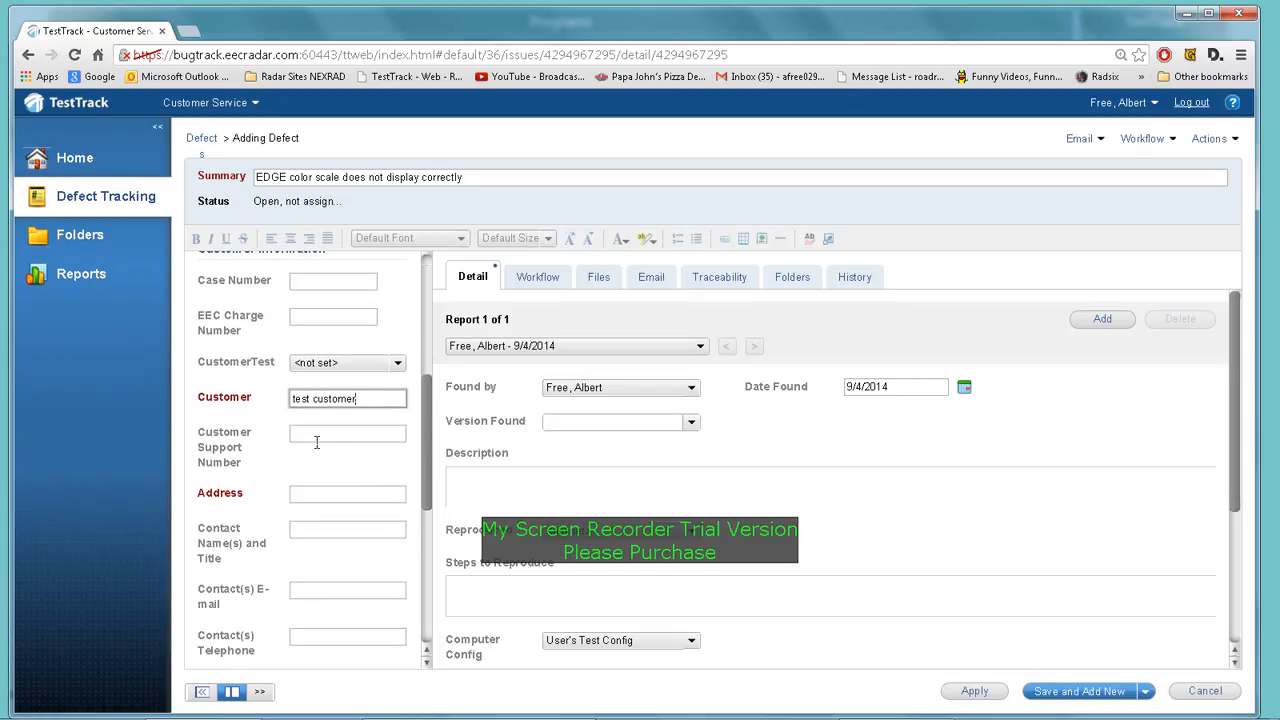
{"action": "scroll", "coordinate": [315, 437], "scroll_direction": "down", "scroll_amount": 1}
{"action": "left_click", "coordinate": [313, 465]}
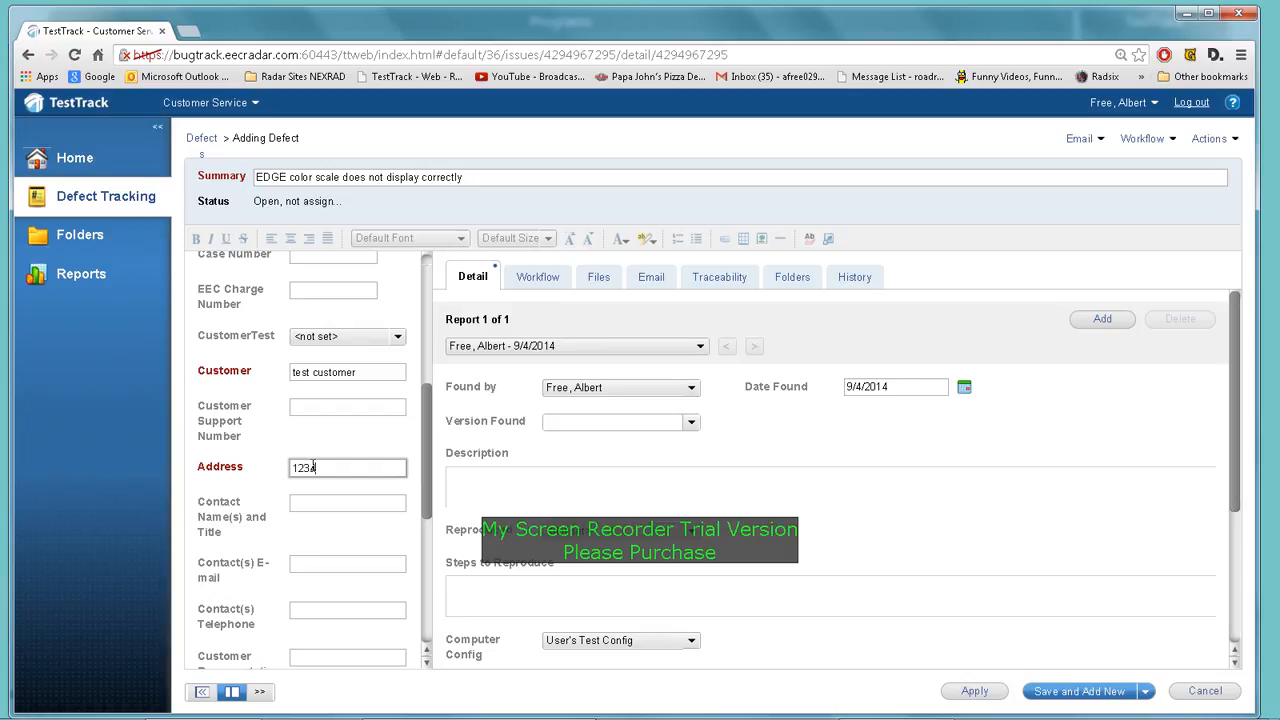
{"action": "type", "text": "1234"}
{"action": "scroll", "coordinate": [351, 470], "scroll_direction": "down", "scroll_amount": 3}
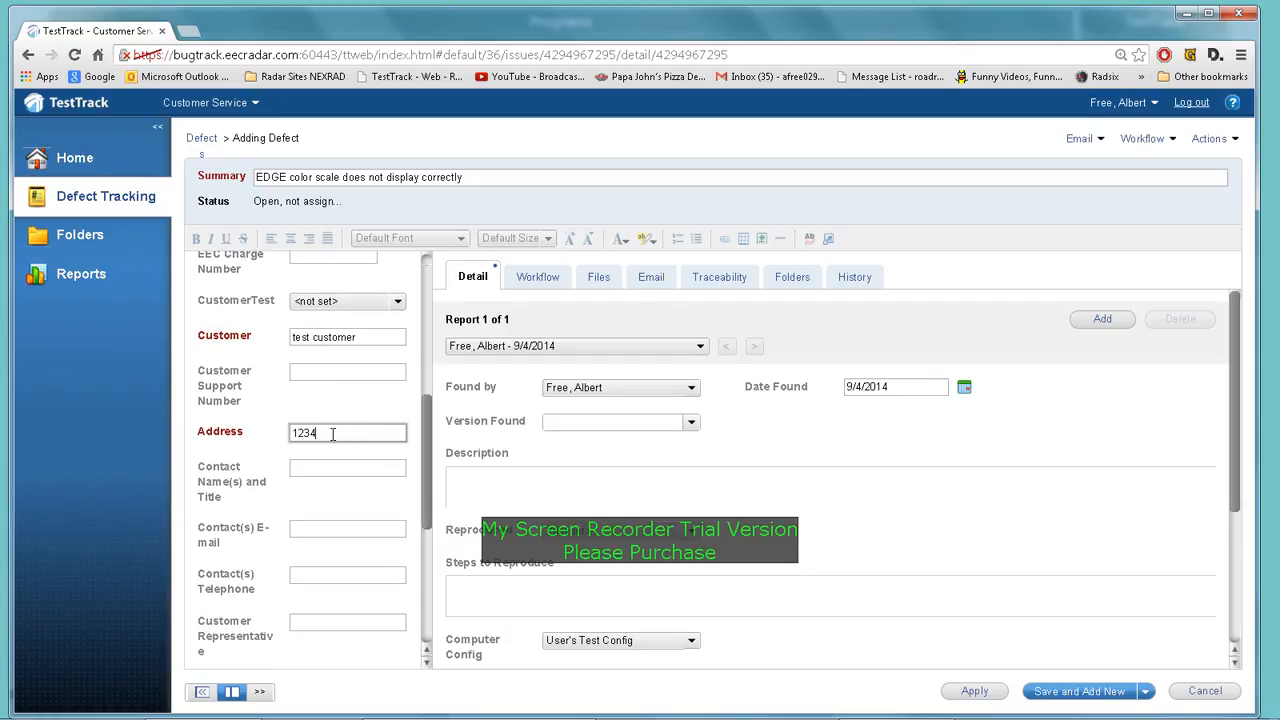
{"action": "scroll", "coordinate": [333, 435], "scroll_direction": "down", "scroll_amount": 6}
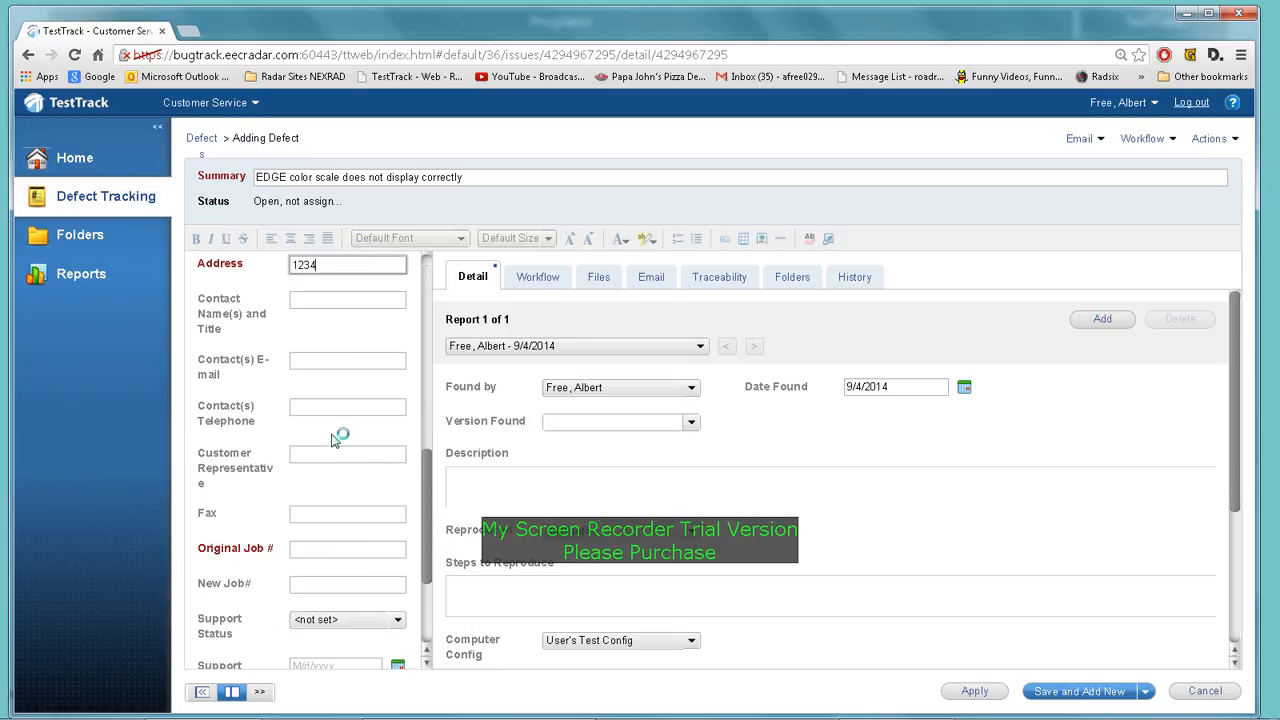
Change the Original Job # from 000 to 9999
{"action": "left_click", "coordinate": [316, 496]}
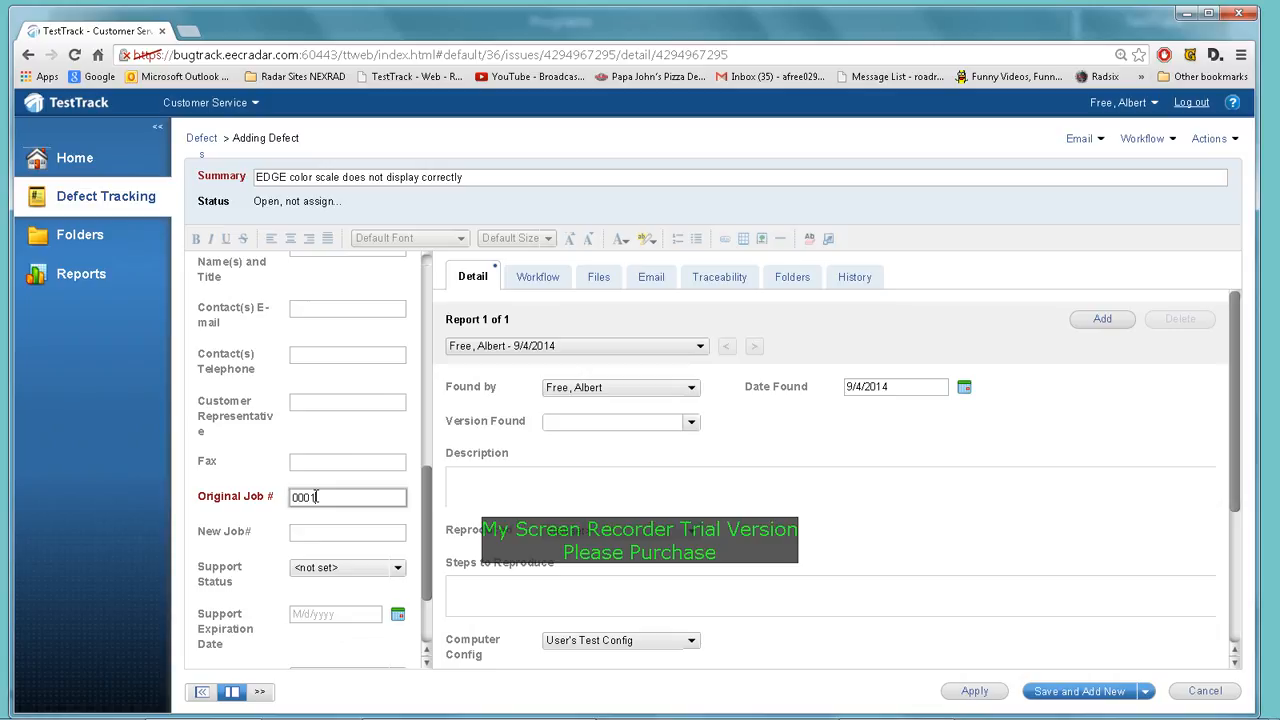
{"action": "key", "text": "BackSpace"}
{"action": "key", "text": "BackSpace"}
{"action": "key", "text": "BackSpace"}
{"action": "type", "text": "9999"}
{"action": "scroll", "coordinate": [368, 500], "scroll_direction": "down", "scroll_amount": 1}
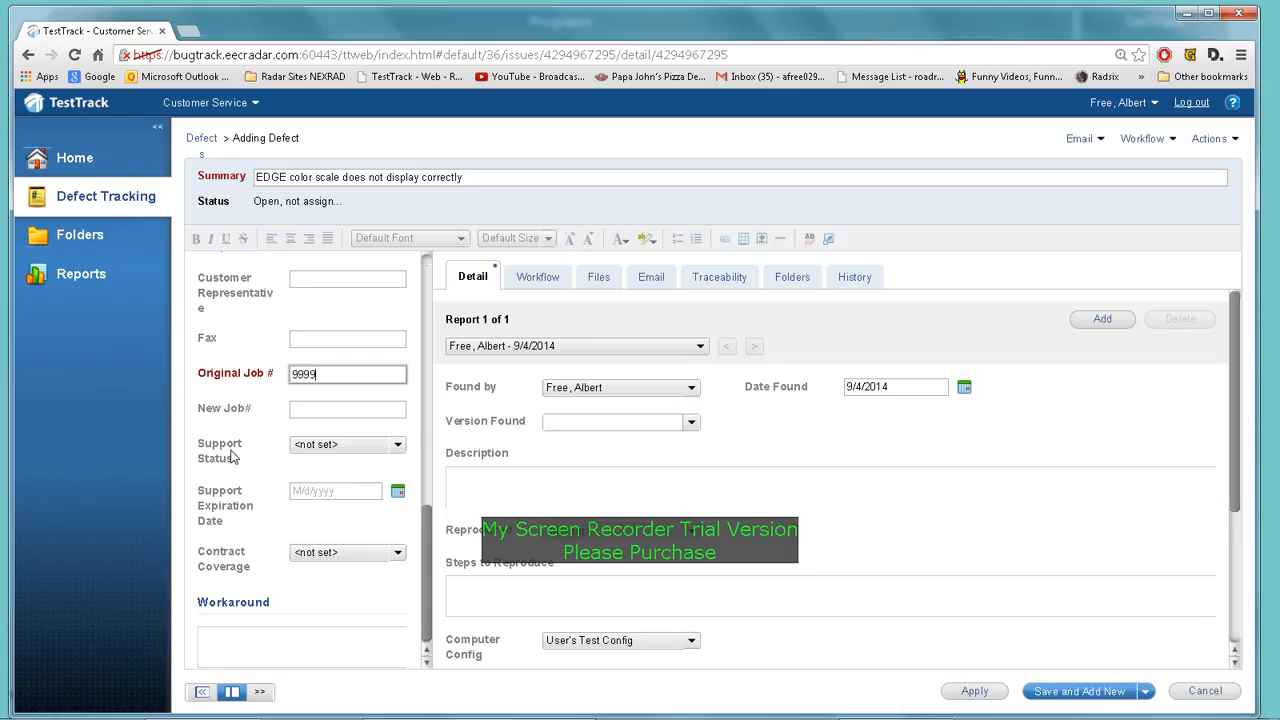
Review the Support Status options, leaving it unchanged
{"action": "left_click", "coordinate": [397, 447]}
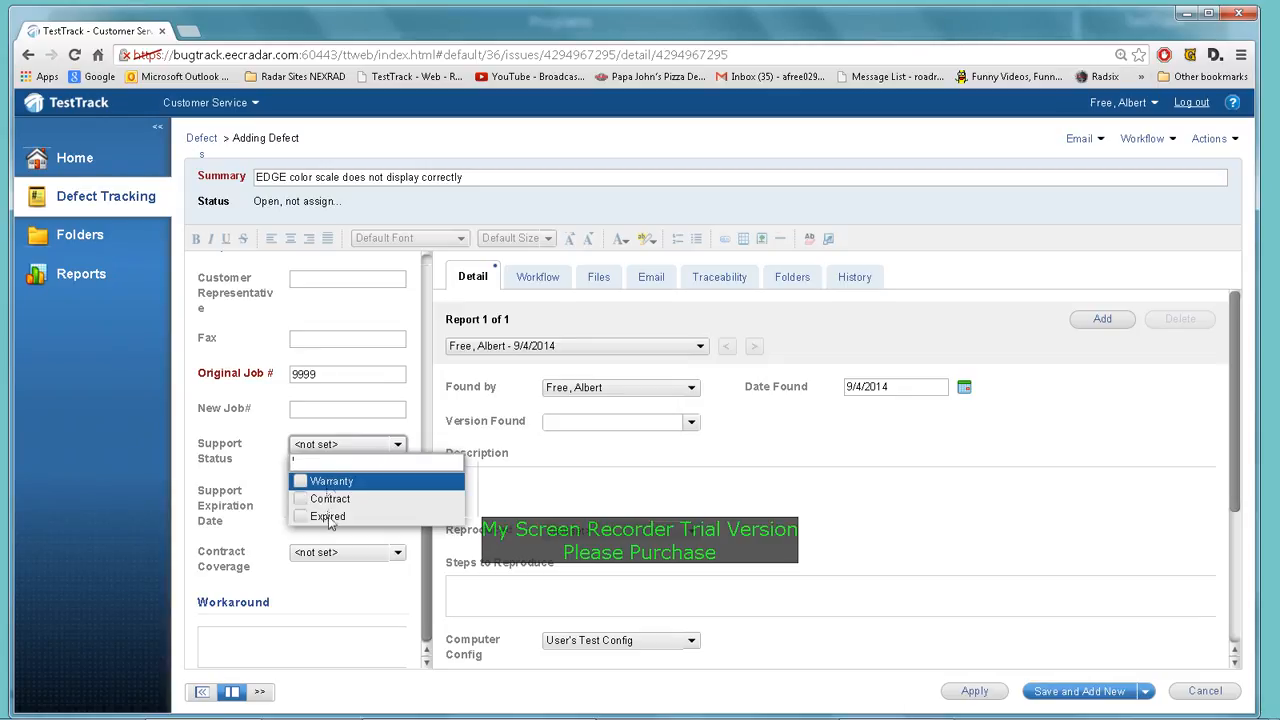
{"action": "left_click", "coordinate": [268, 443]}
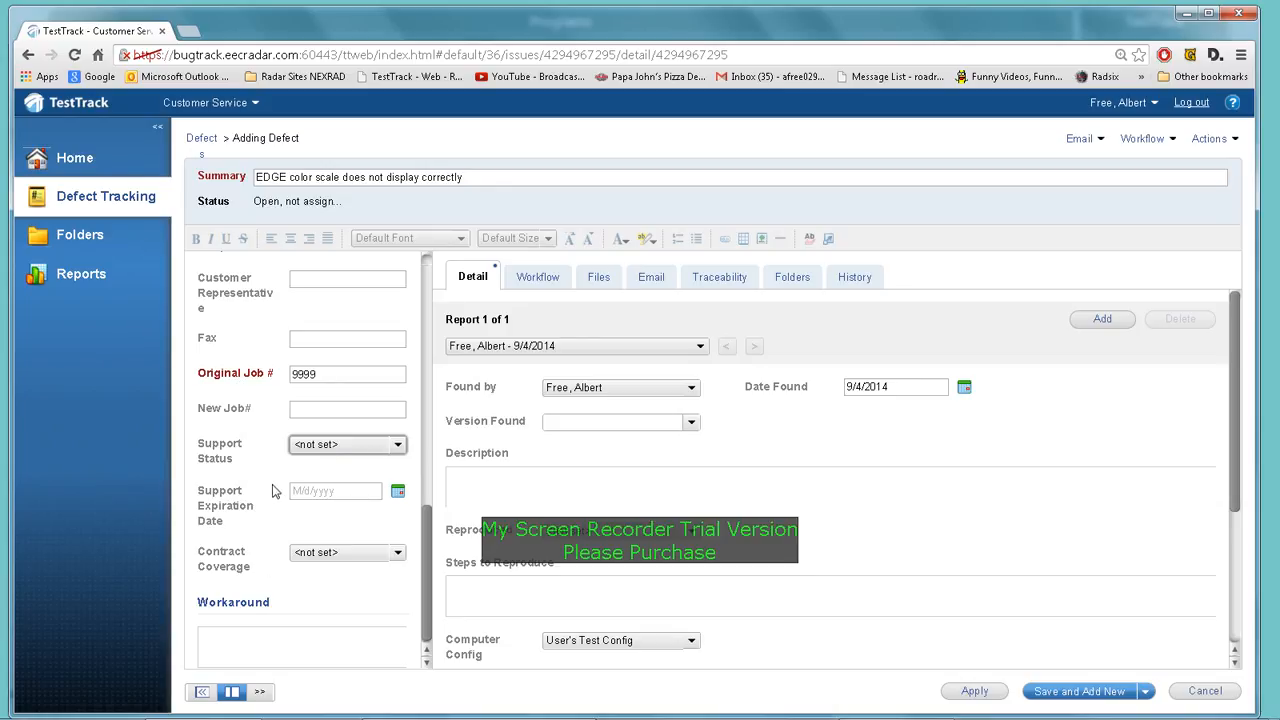
{"action": "scroll", "coordinate": [314, 471], "scroll_direction": "down", "scroll_amount": 1}
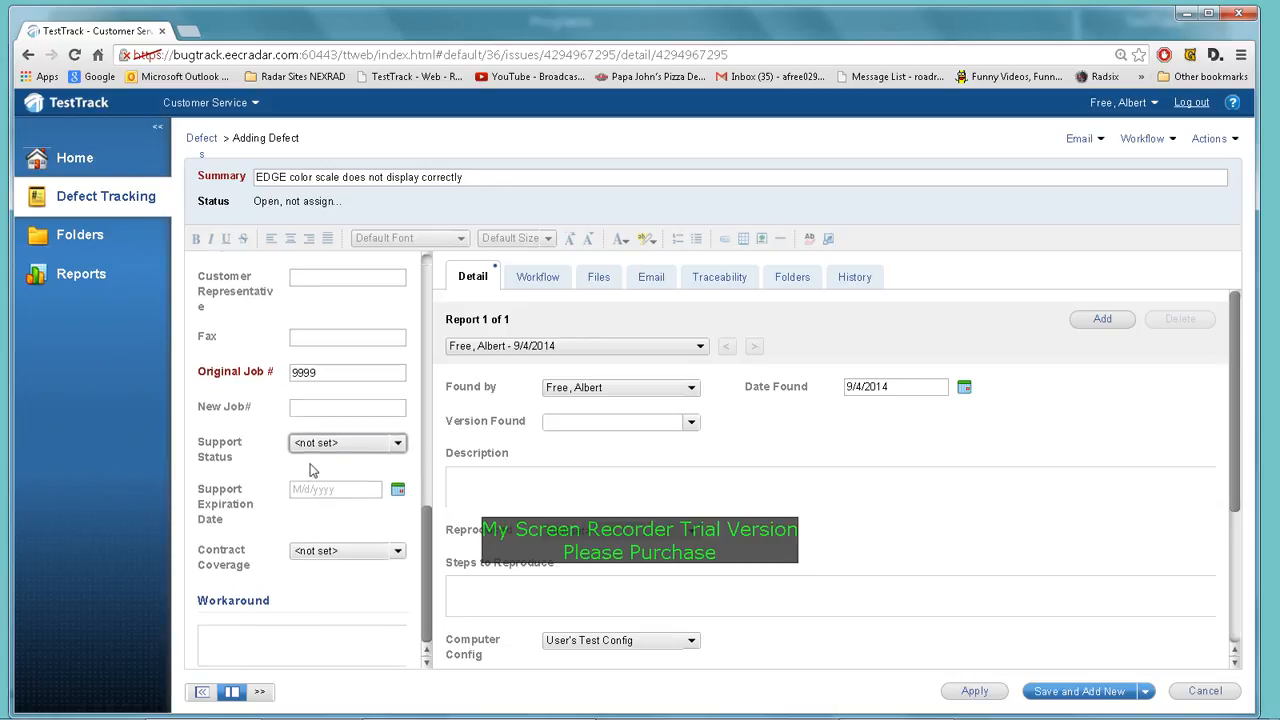
{"action": "scroll", "coordinate": [296, 462], "scroll_direction": "up", "scroll_amount": 2}
{"action": "scroll", "coordinate": [295, 462], "scroll_direction": "up", "scroll_amount": 9}
{"action": "scroll", "coordinate": [295, 454], "scroll_direction": "up", "scroll_amount": 4}
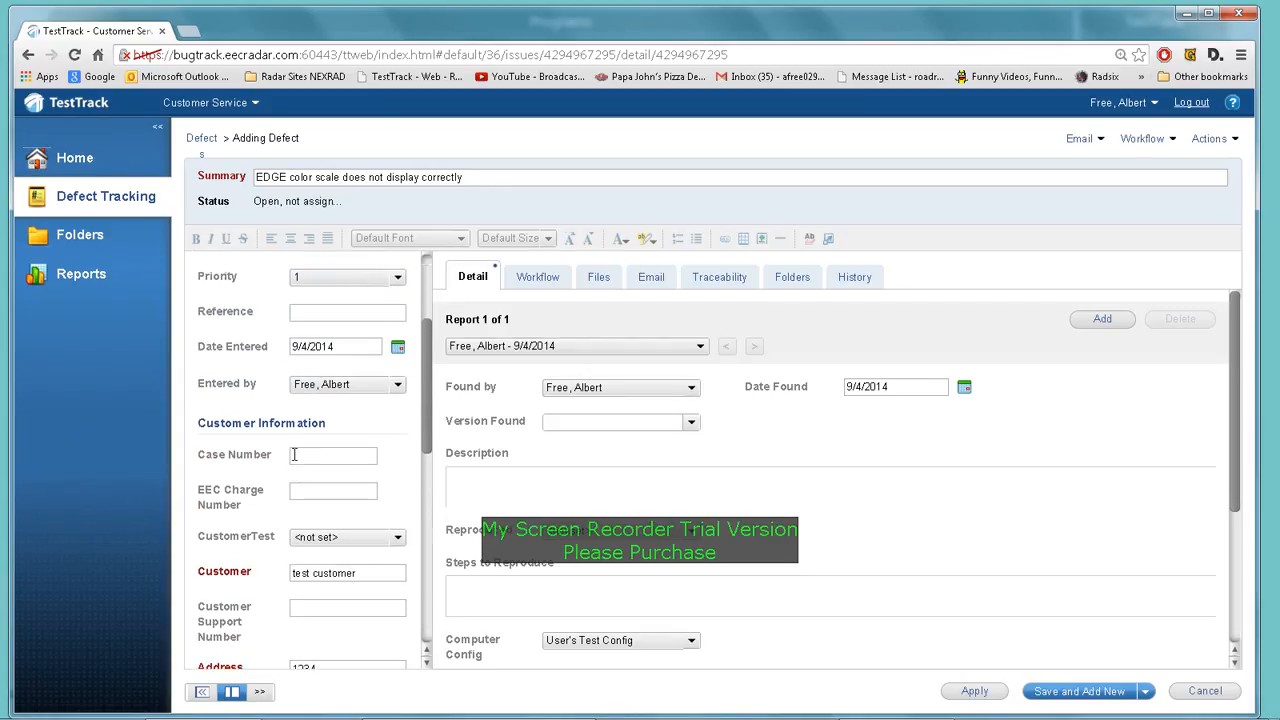
{"action": "scroll", "coordinate": [294, 454], "scroll_direction": "up", "scroll_amount": 1}
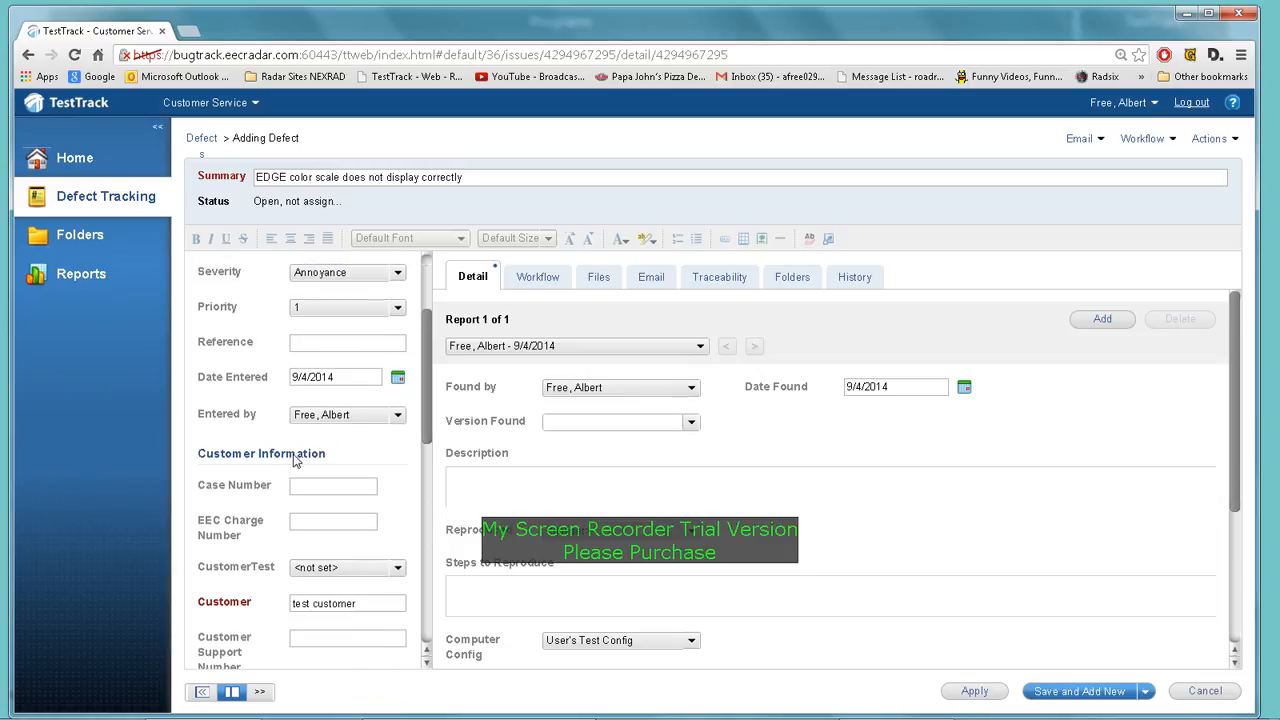
{"action": "scroll", "coordinate": [295, 461], "scroll_direction": "down", "scroll_amount": 8}
{"action": "scroll", "coordinate": [295, 461], "scroll_direction": "down", "scroll_amount": 7}
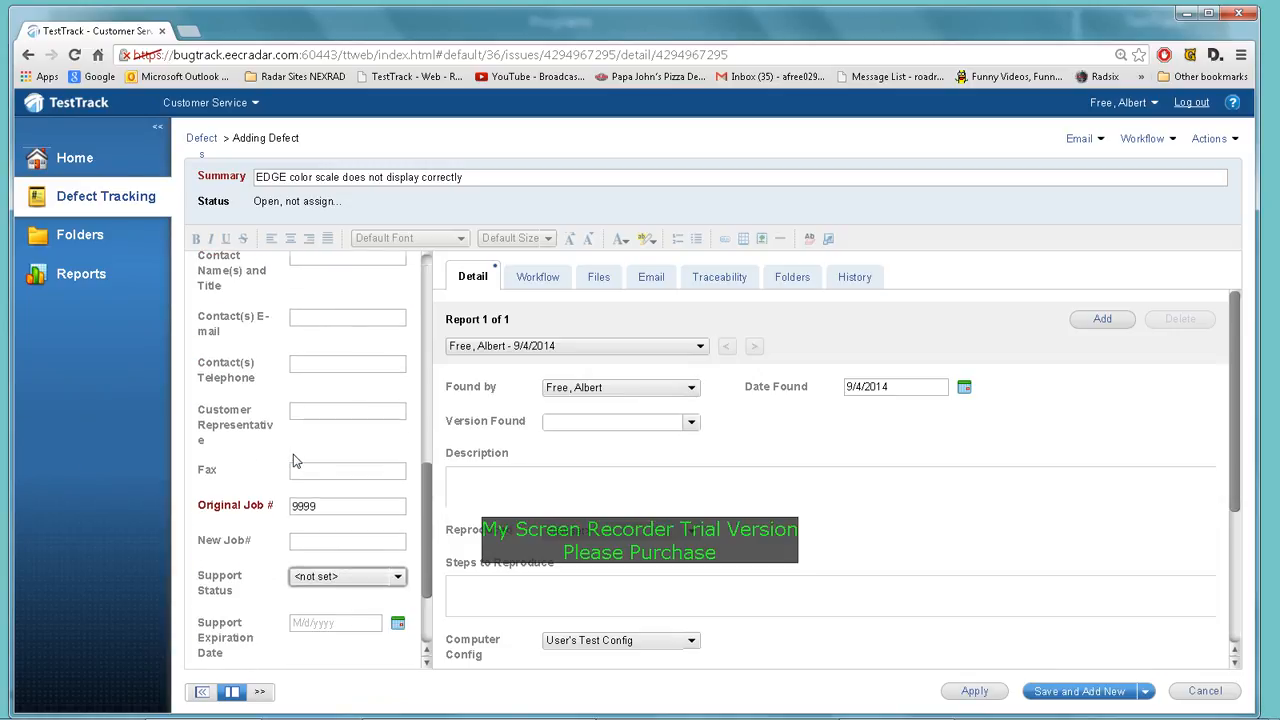
Enter the workaround 'how your dealing with problem to move torward'
{"action": "left_click", "coordinate": [237, 642]}
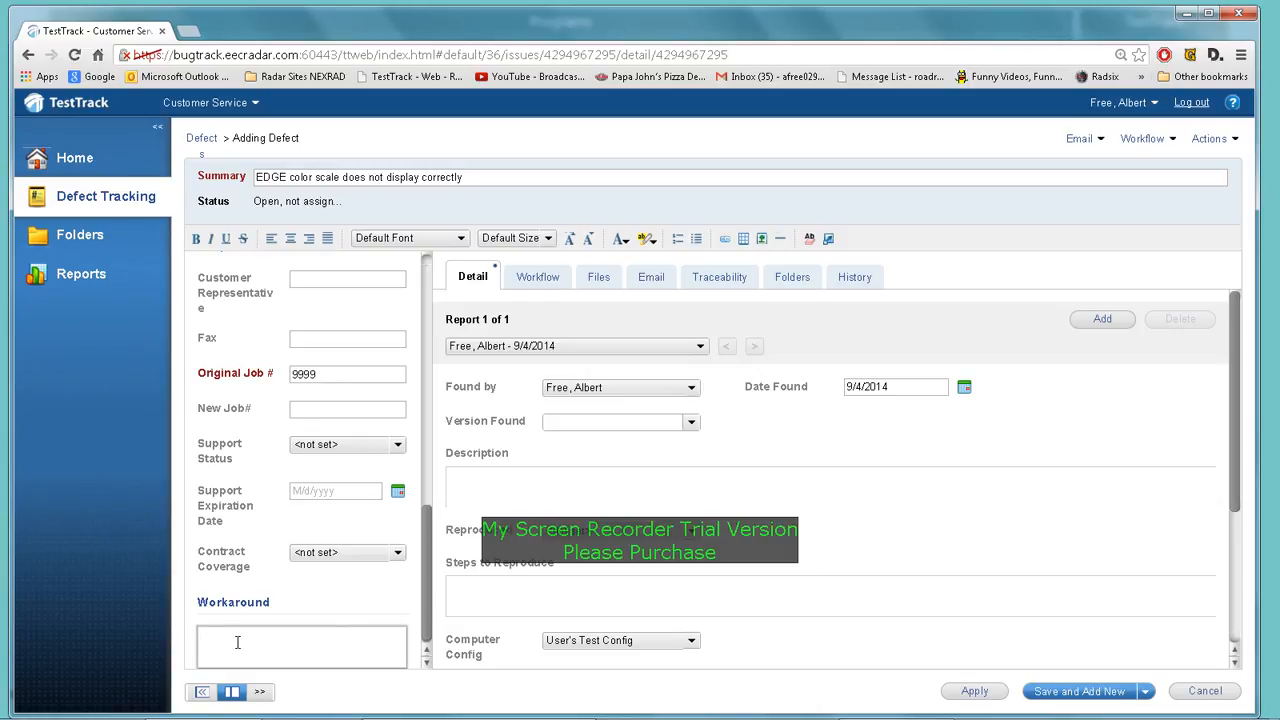
{"action": "type", "text": "how"}
{"action": "type", "text": " your dea"}
{"action": "type", "text": "ling "}
{"action": "type", "text": "with problem to move t"}
{"action": "type", "text": "orw"}
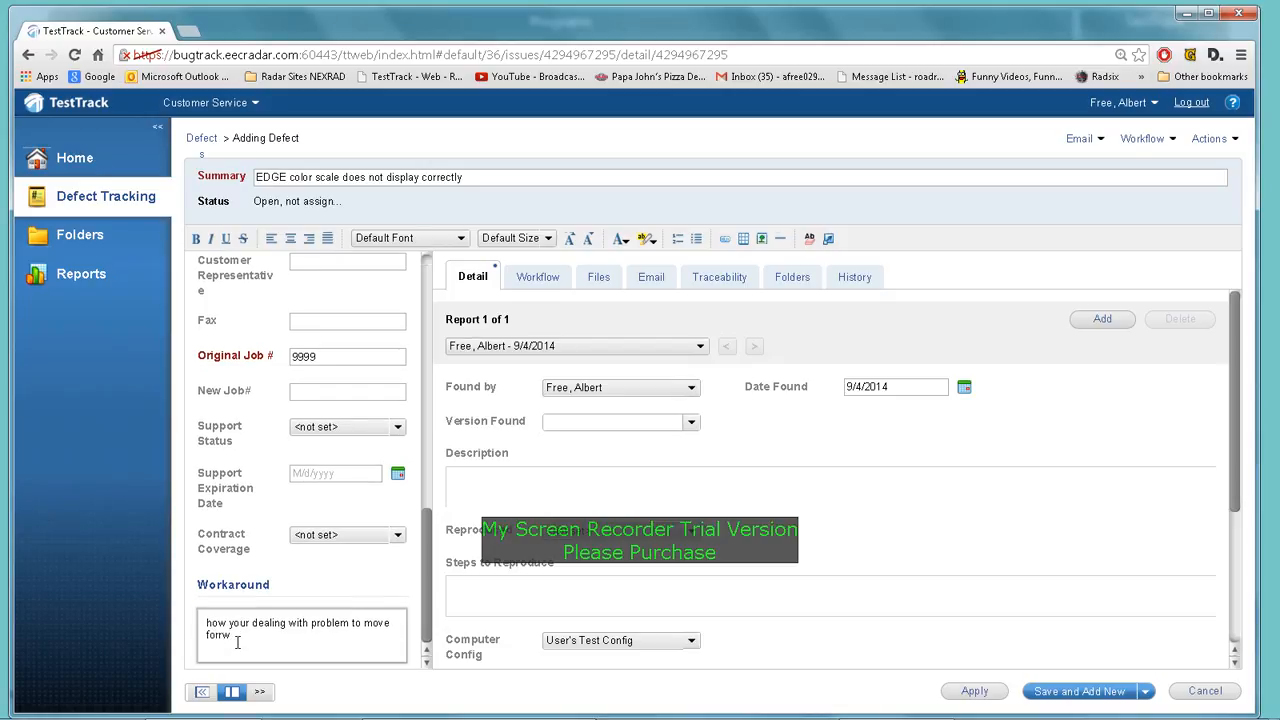
{"action": "type", "text": "ard"}
{"action": "scroll", "coordinate": [418, 444], "scroll_direction": "up", "scroll_amount": 2}
{"action": "scroll", "coordinate": [418, 444], "scroll_direction": "up", "scroll_amount": 5}
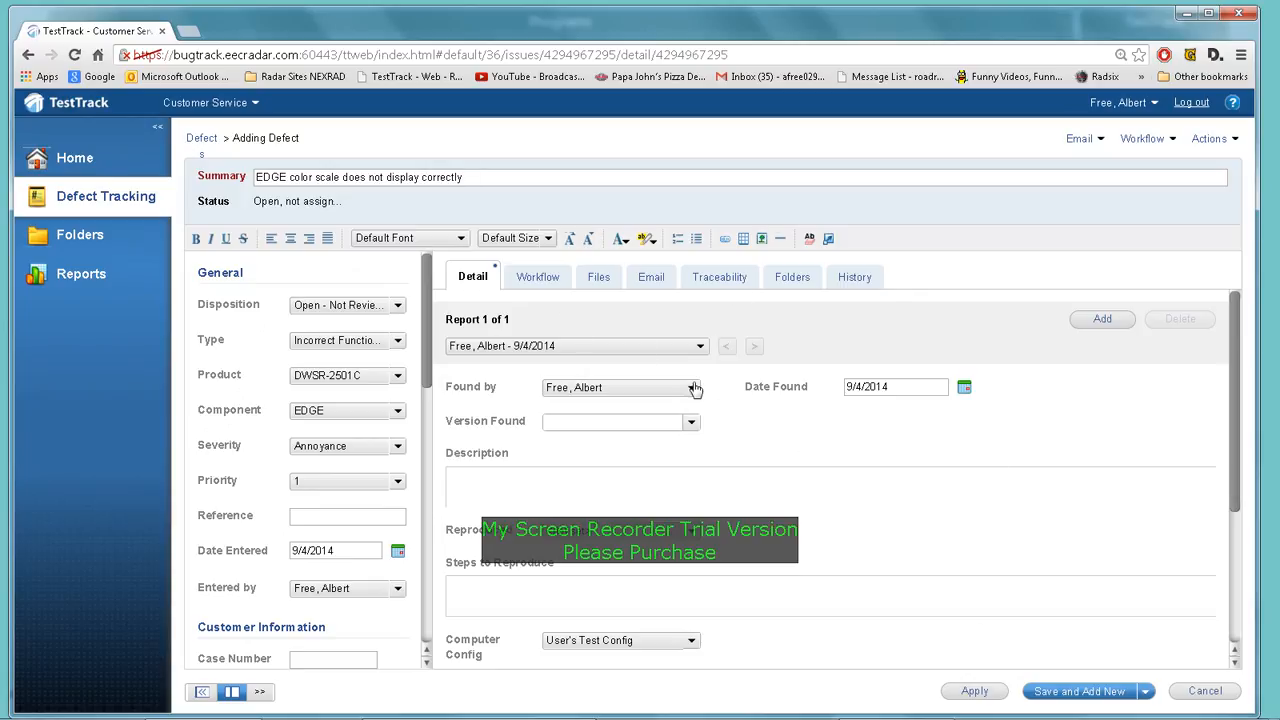
{"action": "scroll", "coordinate": [958, 441], "scroll_direction": "down", "scroll_amount": 1}
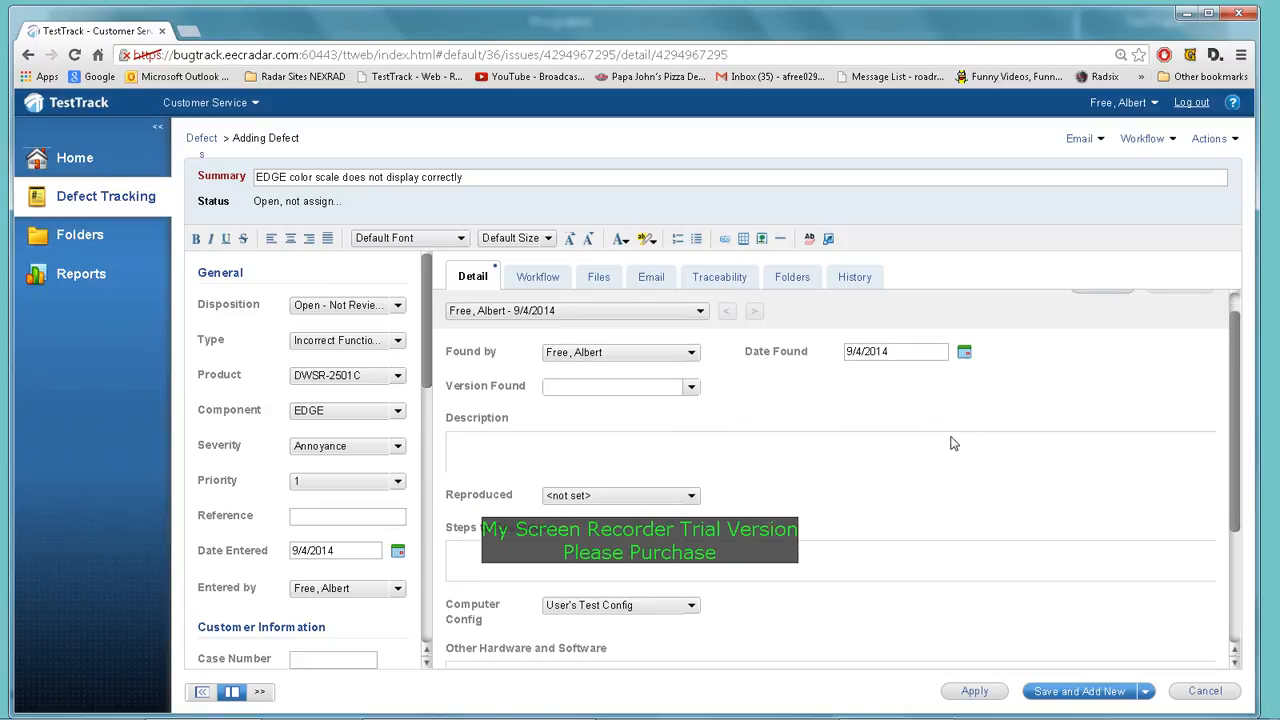
{"action": "scroll", "coordinate": [858, 404], "scroll_direction": "up", "scroll_amount": 1}
{"action": "scroll", "coordinate": [858, 406], "scroll_direction": "up", "scroll_amount": 1}
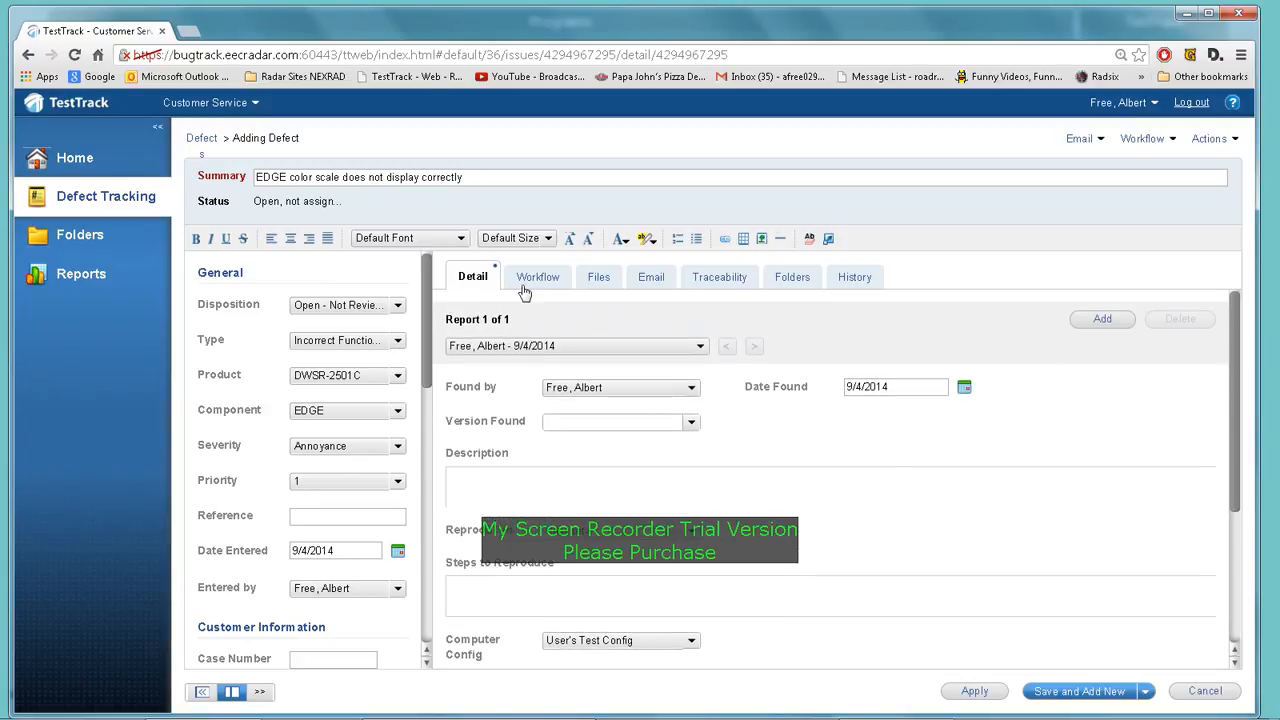
Set Version Found to NA and copy the defect summary text
{"action": "left_click", "coordinate": [694, 424]}
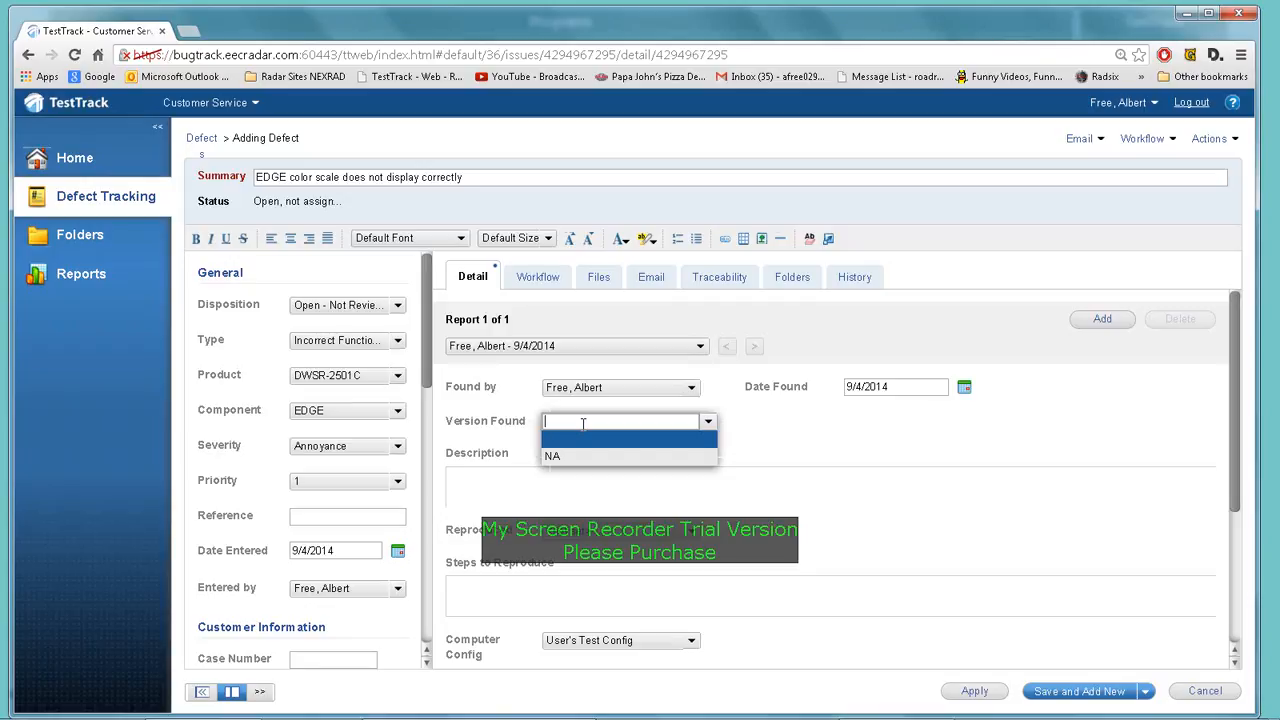
{"action": "left_click", "coordinate": [557, 455]}
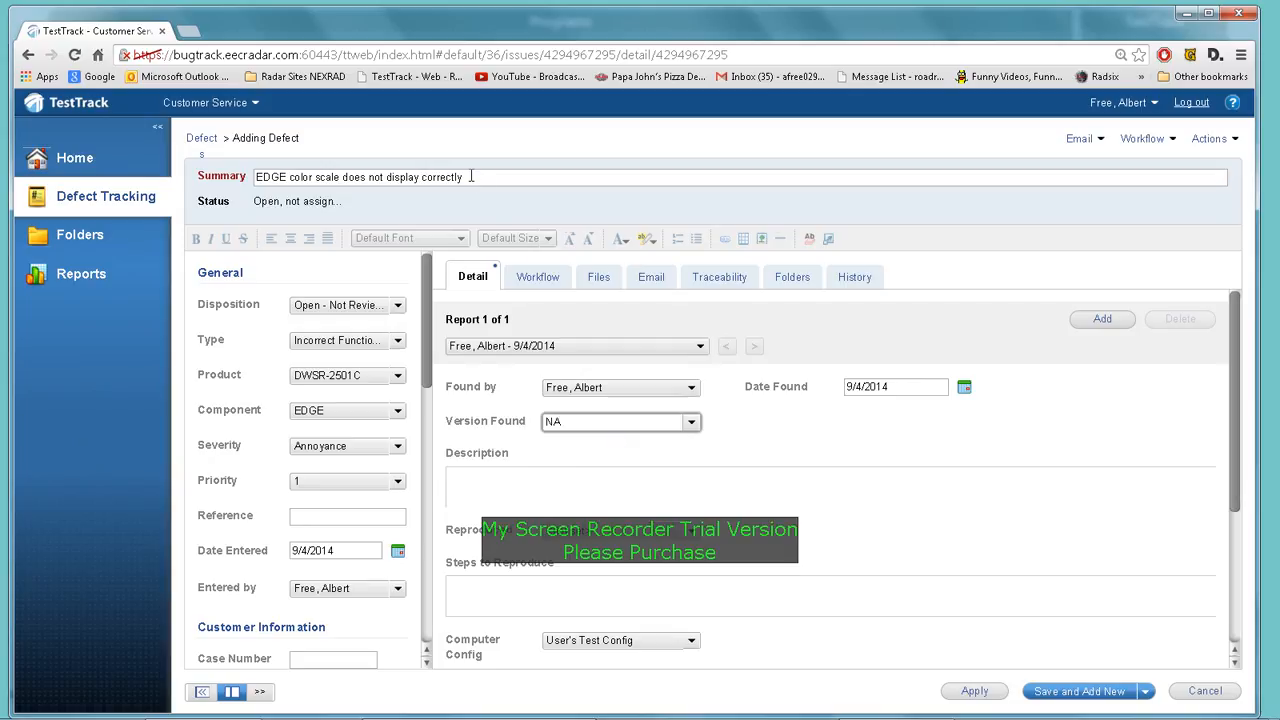
{"action": "left_click_drag", "start_coordinate": [471, 176], "coordinate": [252, 178]}
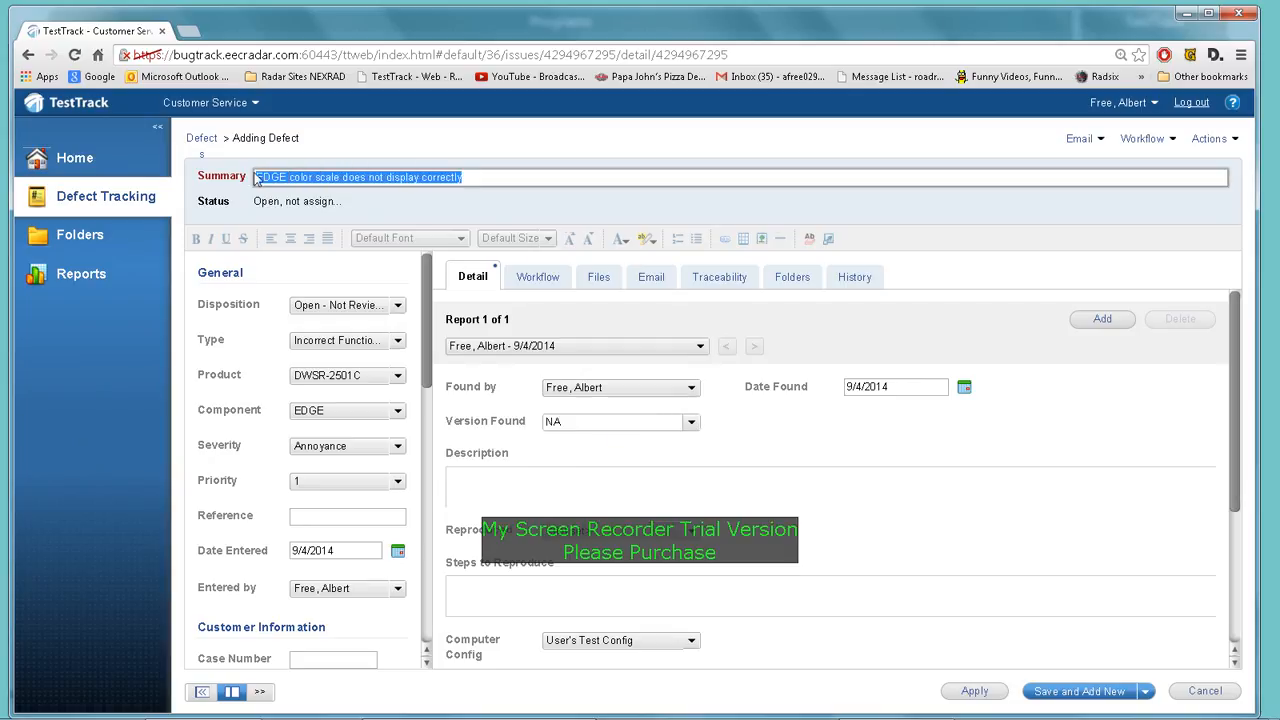
{"action": "right_click", "coordinate": [318, 177]}
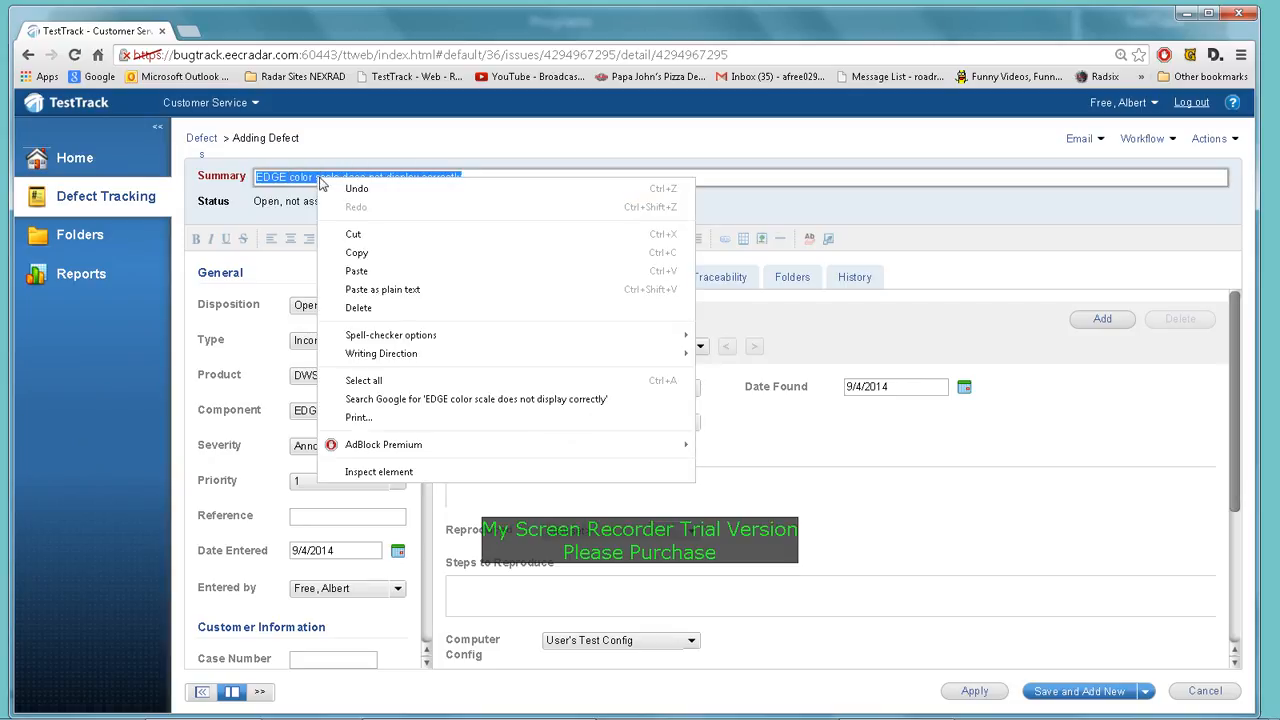
{"action": "left_click", "coordinate": [370, 254]}
Fill Description with the pasted summary followed by '. Add as much detail as possible here.'
{"action": "left_click", "coordinate": [471, 479]}
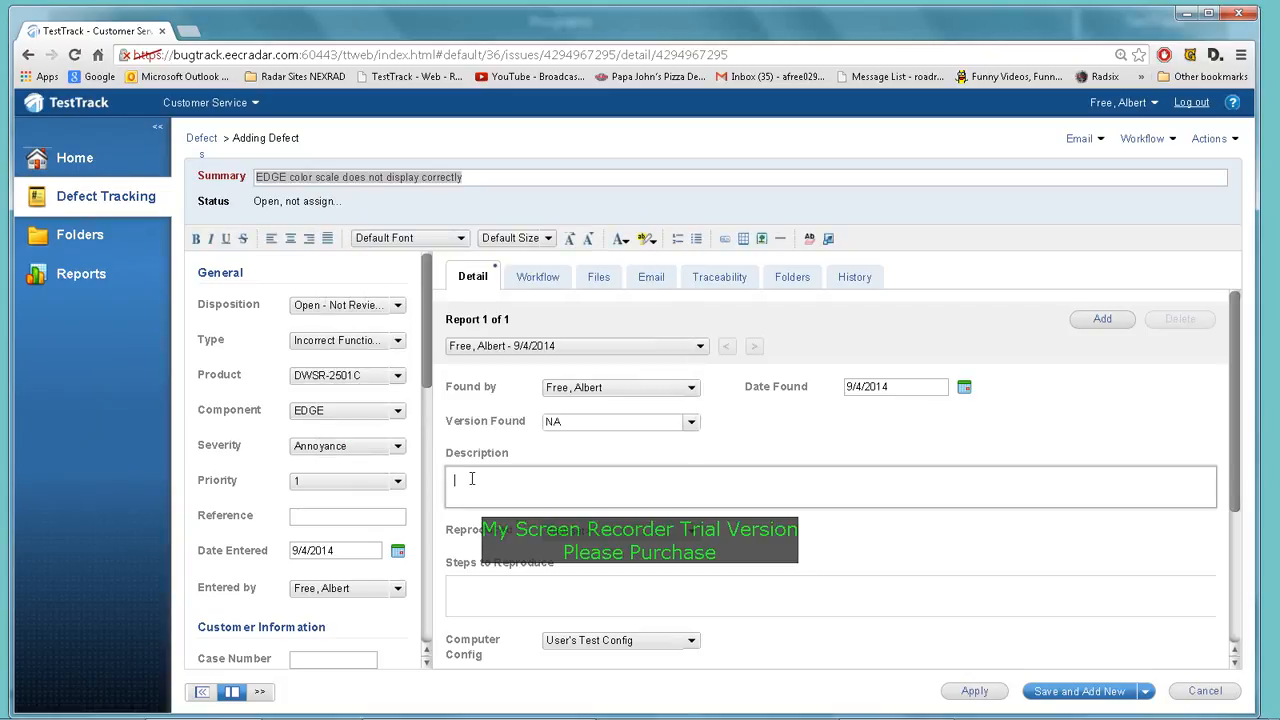
{"action": "right_click", "coordinate": [471, 479]}
{"action": "left_click", "coordinate": [548, 301]}
{"action": "type", "text": ". Add as much detail as poos"}
{"action": "key", "text": "BackSpace"}
{"action": "key", "text": "BackSpace"}
{"action": "type", "text": "ss"}
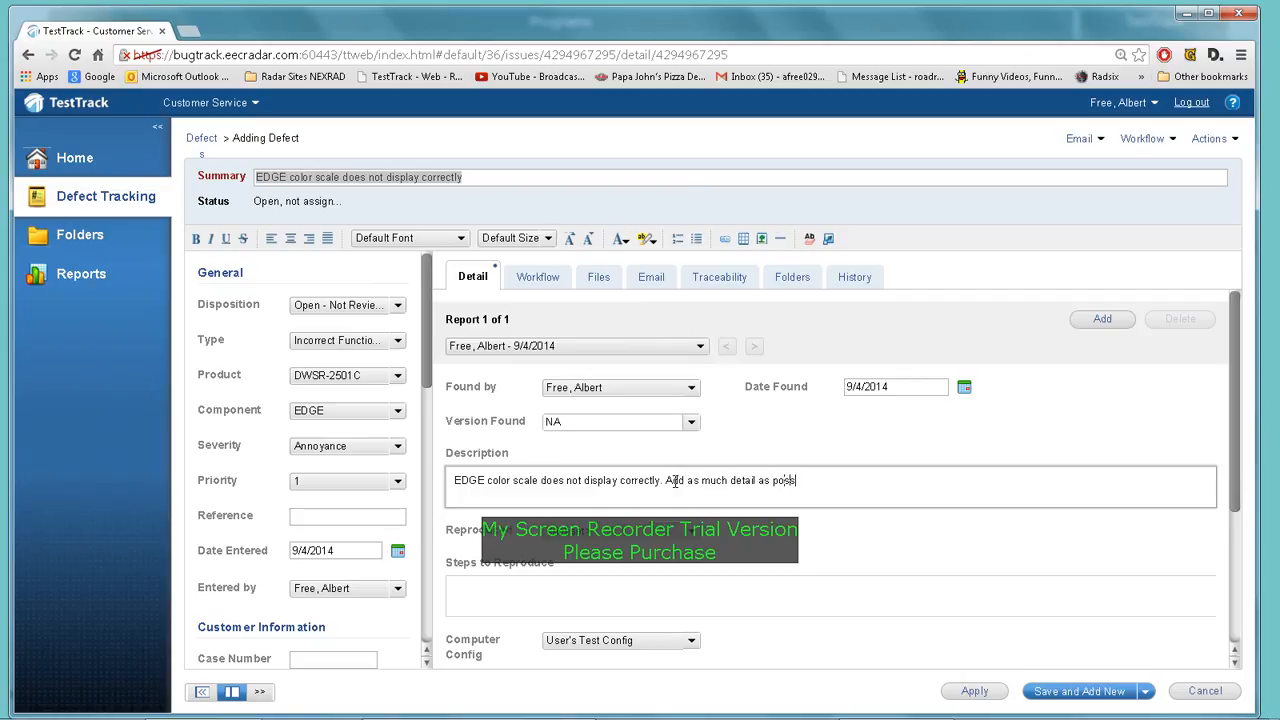
{"action": "type", "text": "ible here."}
{"action": "scroll", "coordinate": [723, 468], "scroll_direction": "down", "scroll_amount": 1}
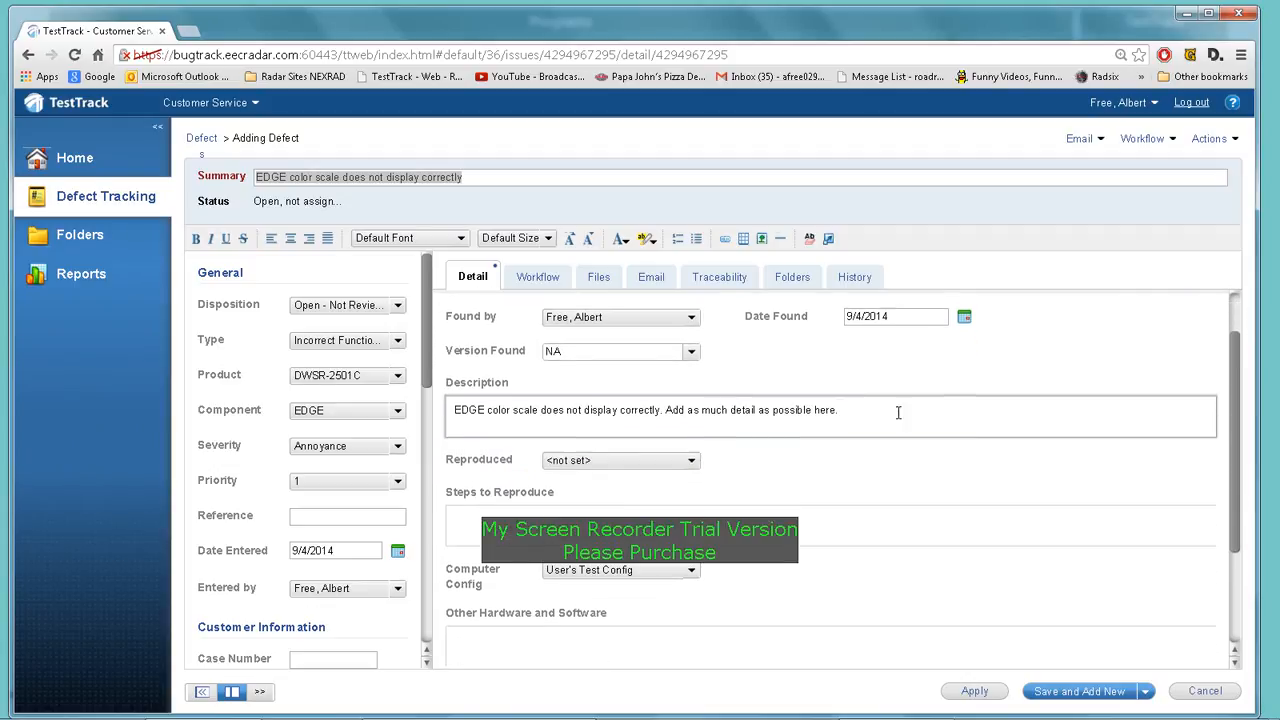
Set Reproduced to Always and move into the Steps to Reproduce box
{"action": "left_click", "coordinate": [690, 462]}
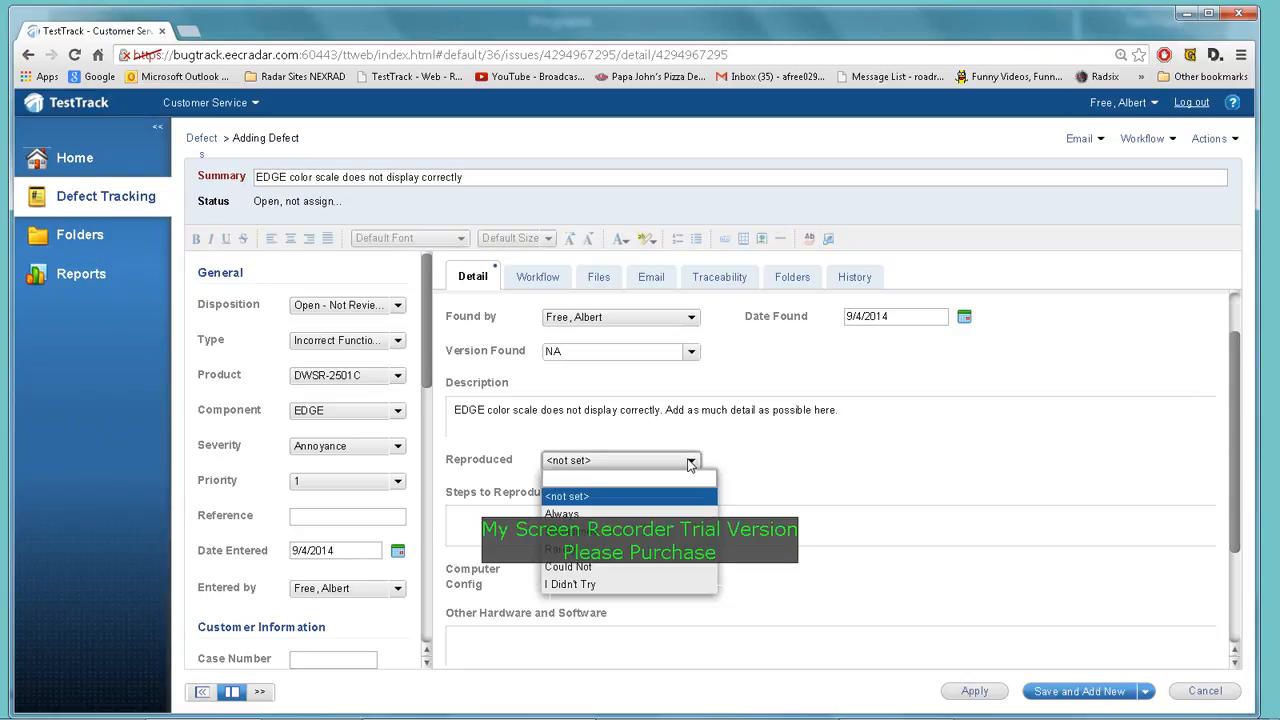
{"action": "left_click", "coordinate": [586, 514]}
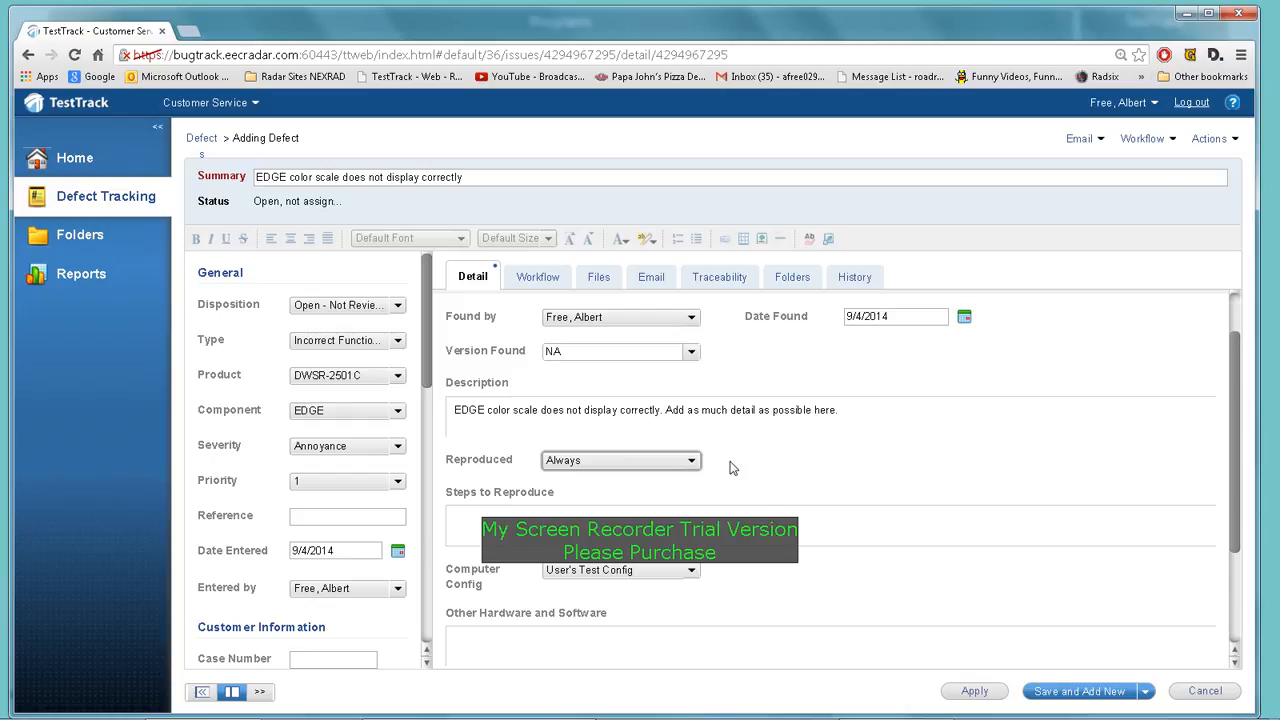
{"action": "left_click", "coordinate": [689, 463]}
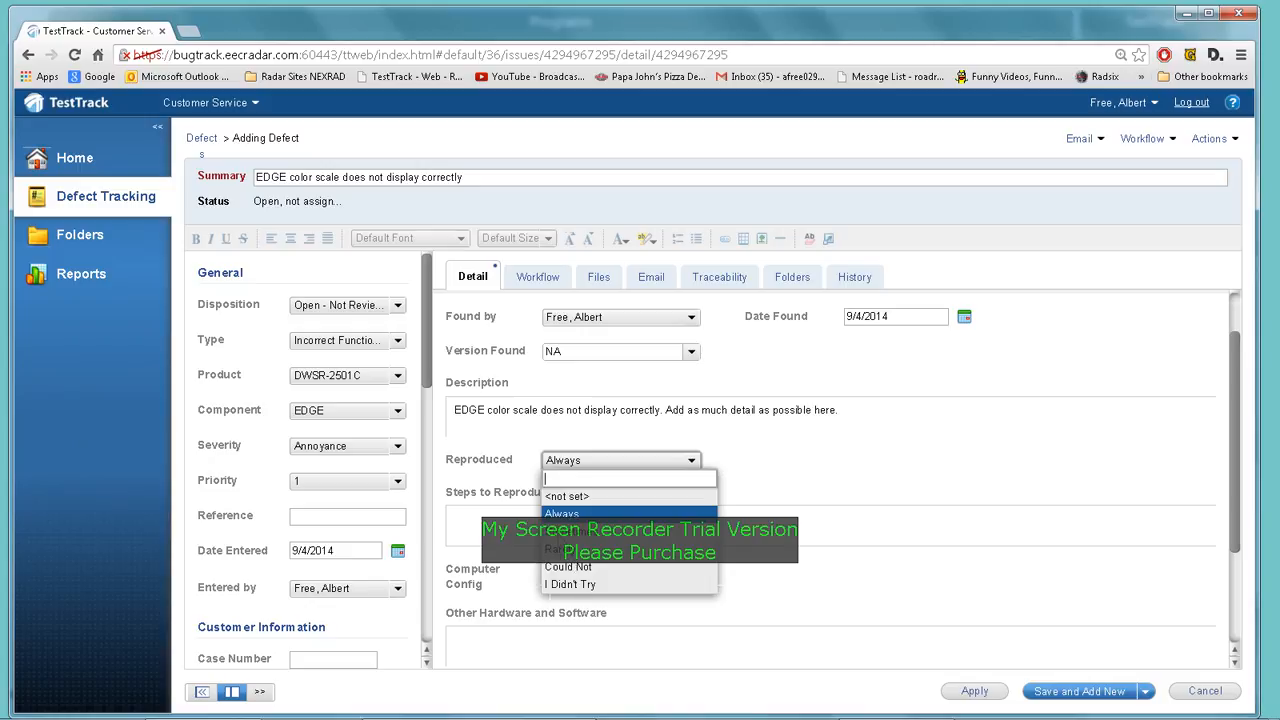
{"action": "left_click", "coordinate": [760, 460]}
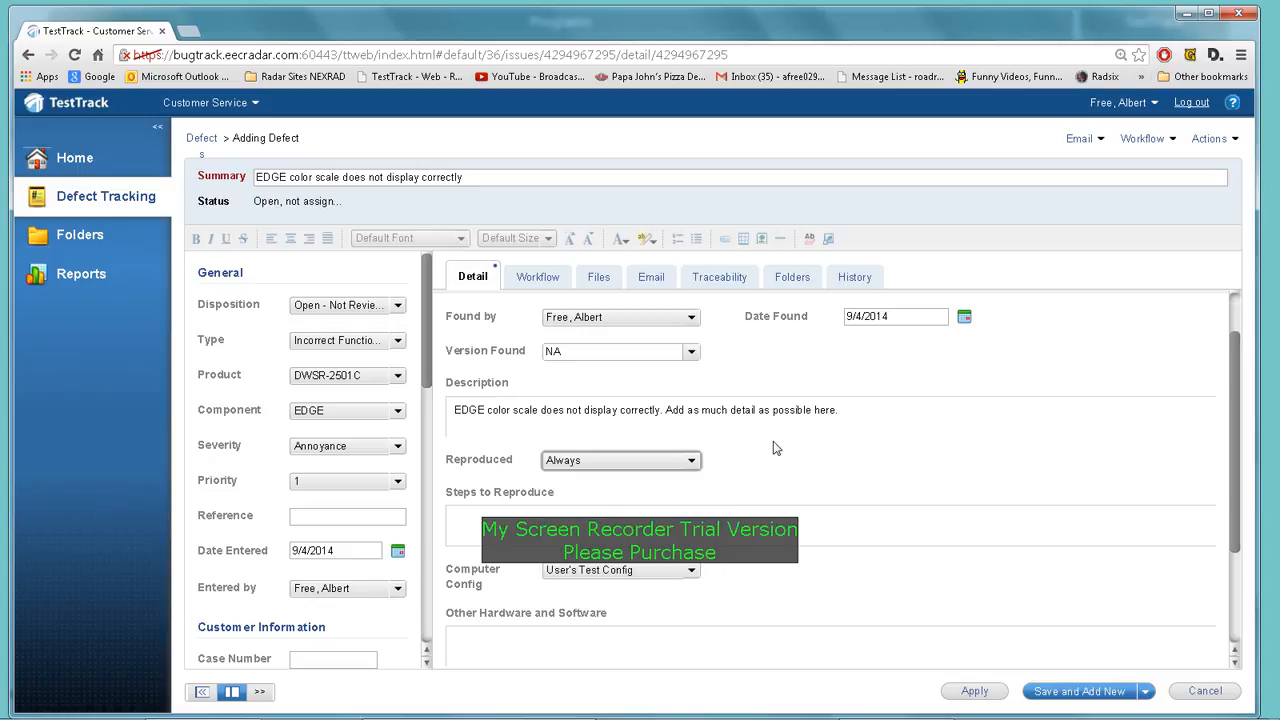
{"action": "scroll", "coordinate": [771, 450], "scroll_direction": "down", "scroll_amount": 1}
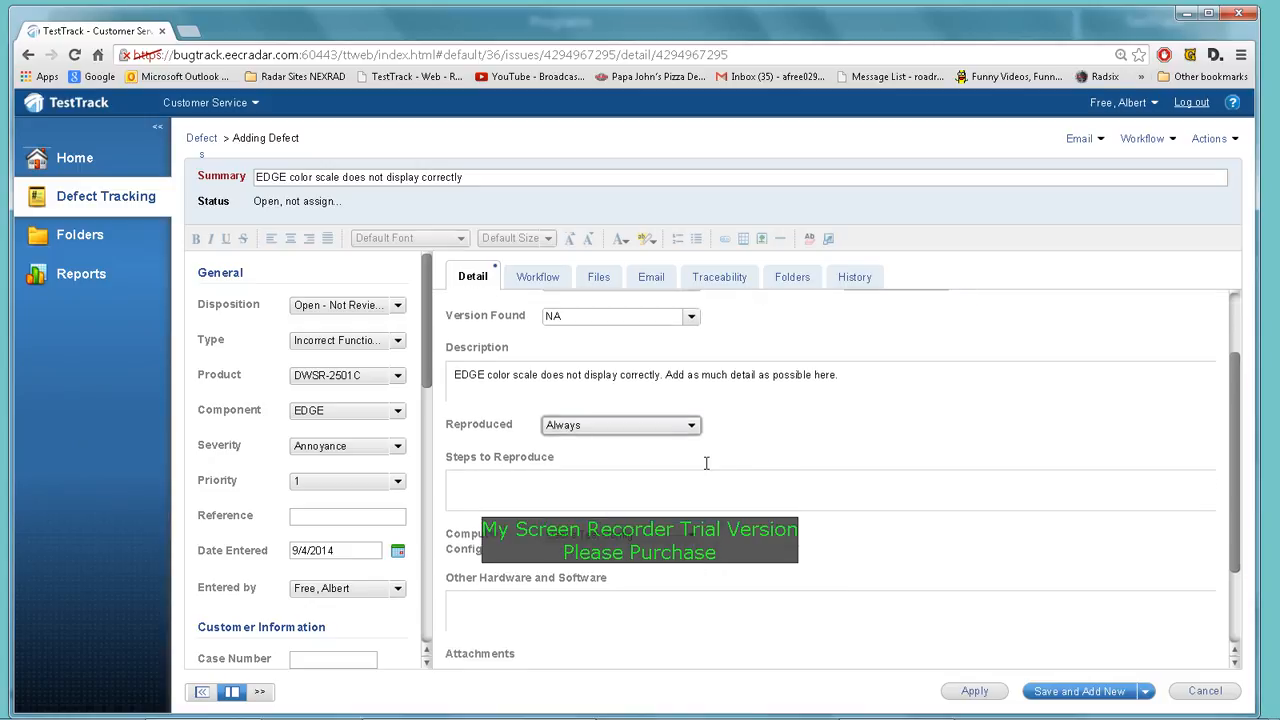
{"action": "left_click", "coordinate": [661, 479]}
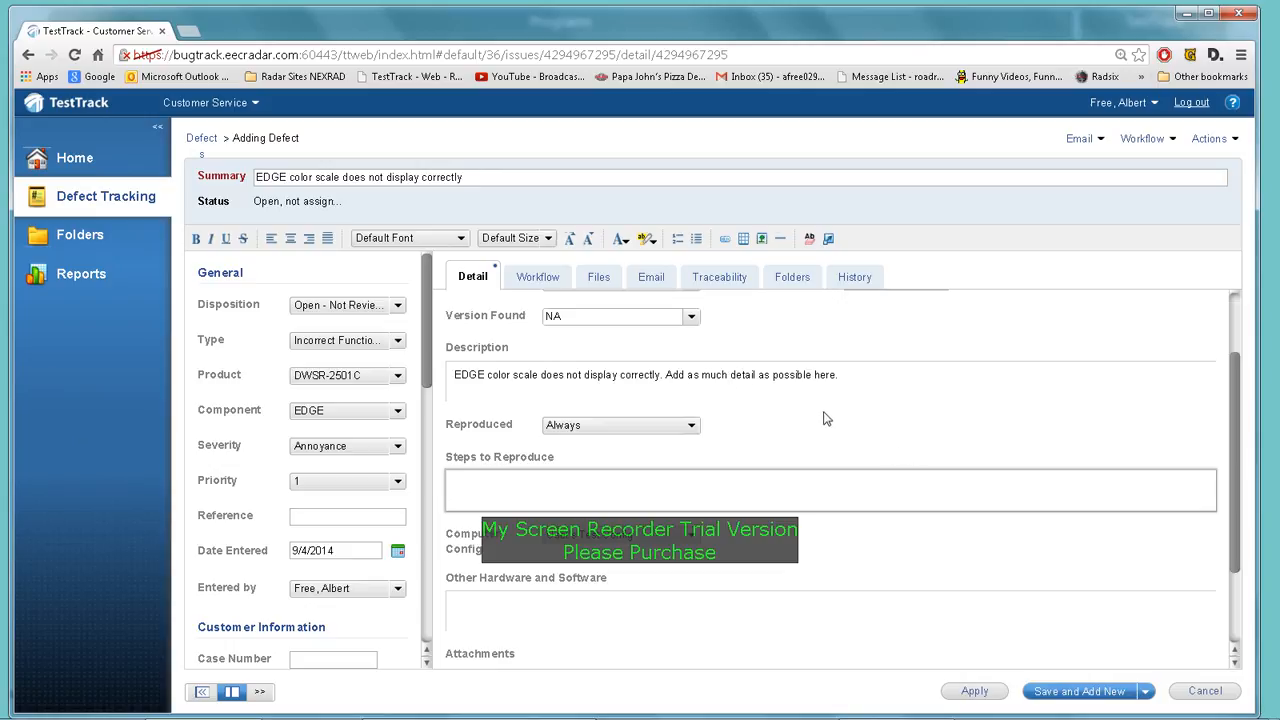
{"action": "scroll", "coordinate": [810, 417], "scroll_direction": "down", "scroll_amount": 2}
{"action": "scroll", "coordinate": [812, 417], "scroll_direction": "down", "scroll_amount": 2}
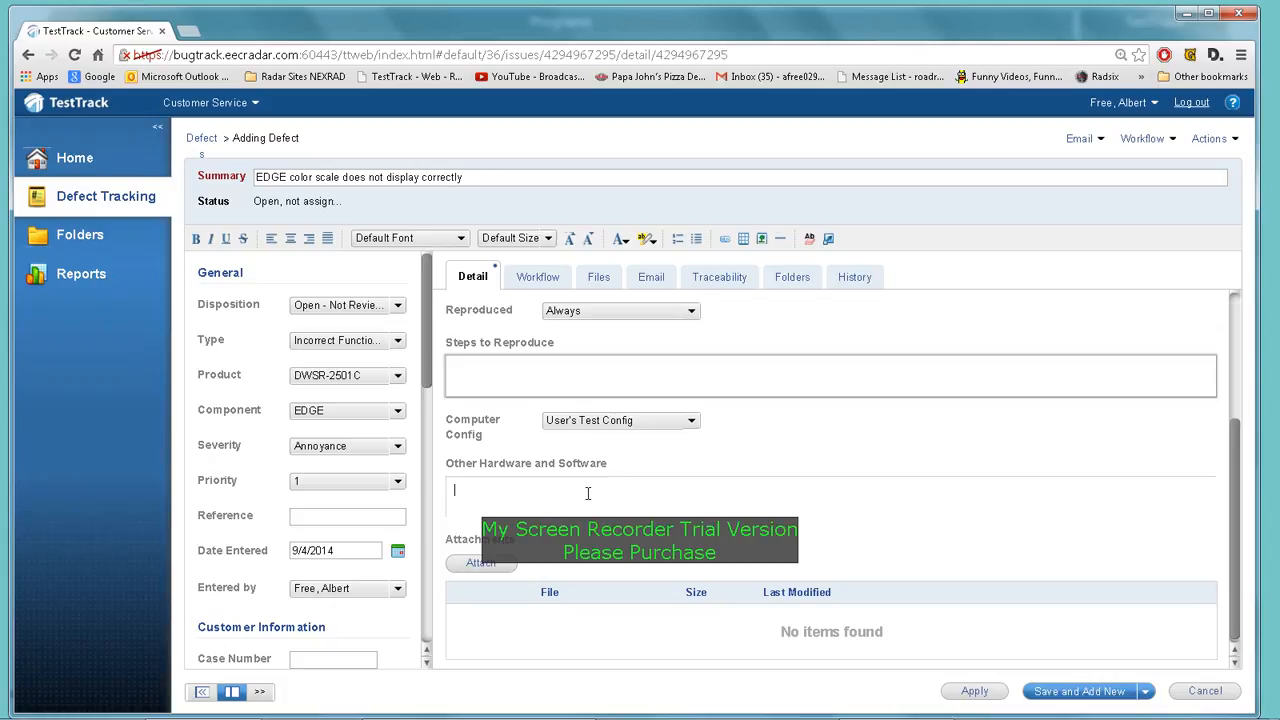
Attach the last radar PNG from Pictures > Ranger Screenshots > 08292014 to the defect
{"action": "left_click", "coordinate": [631, 486]}
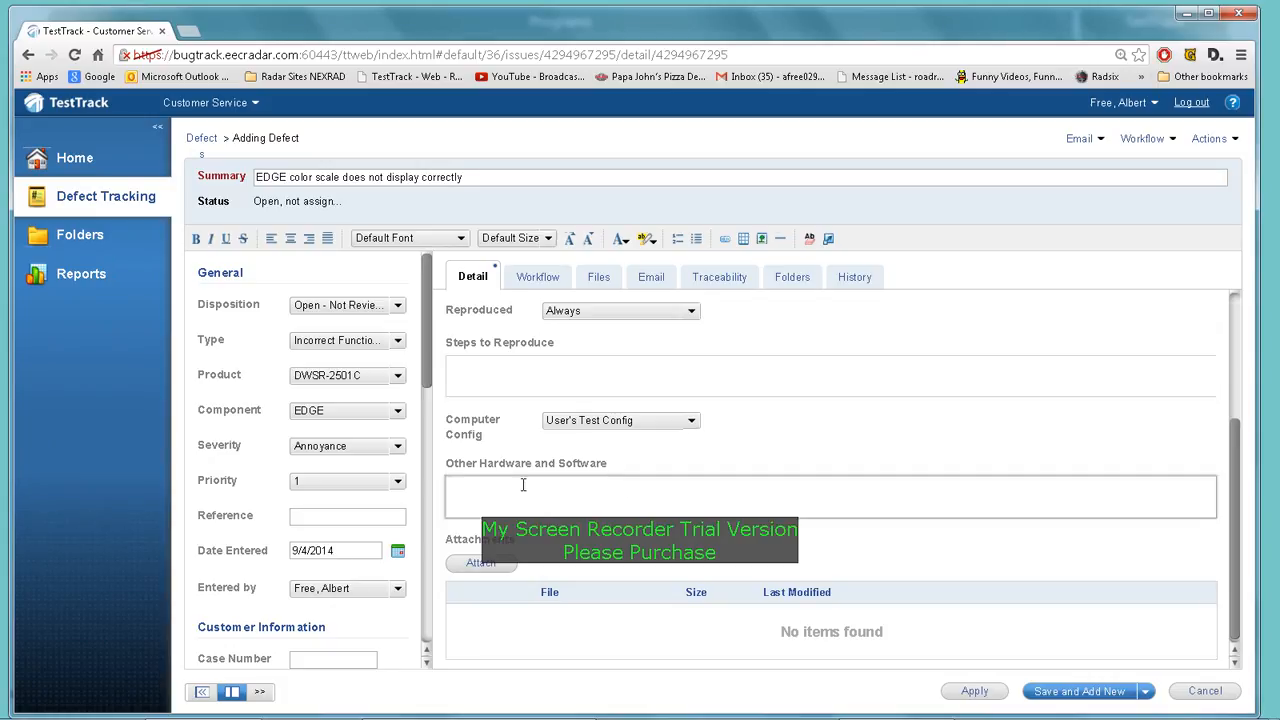
{"action": "left_click", "coordinate": [483, 565]}
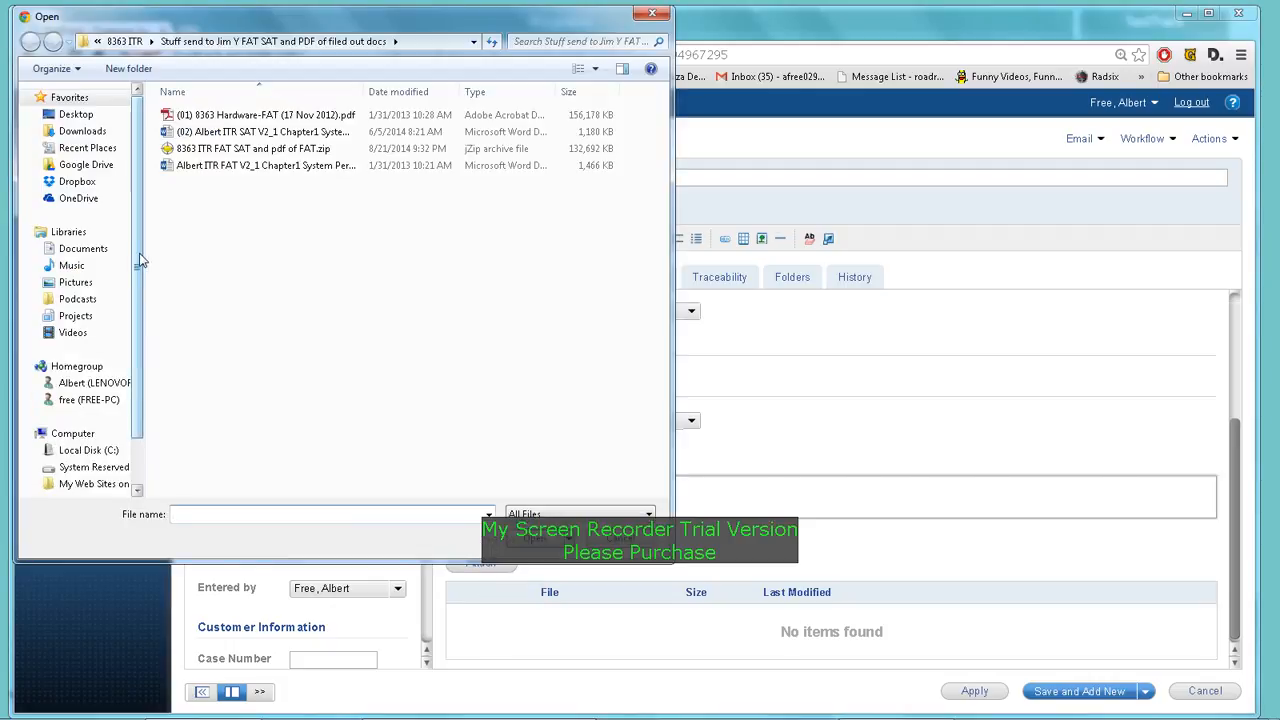
{"action": "scroll", "coordinate": [140, 260], "scroll_direction": "down", "scroll_amount": 1}
{"action": "left_click", "coordinate": [82, 260]}
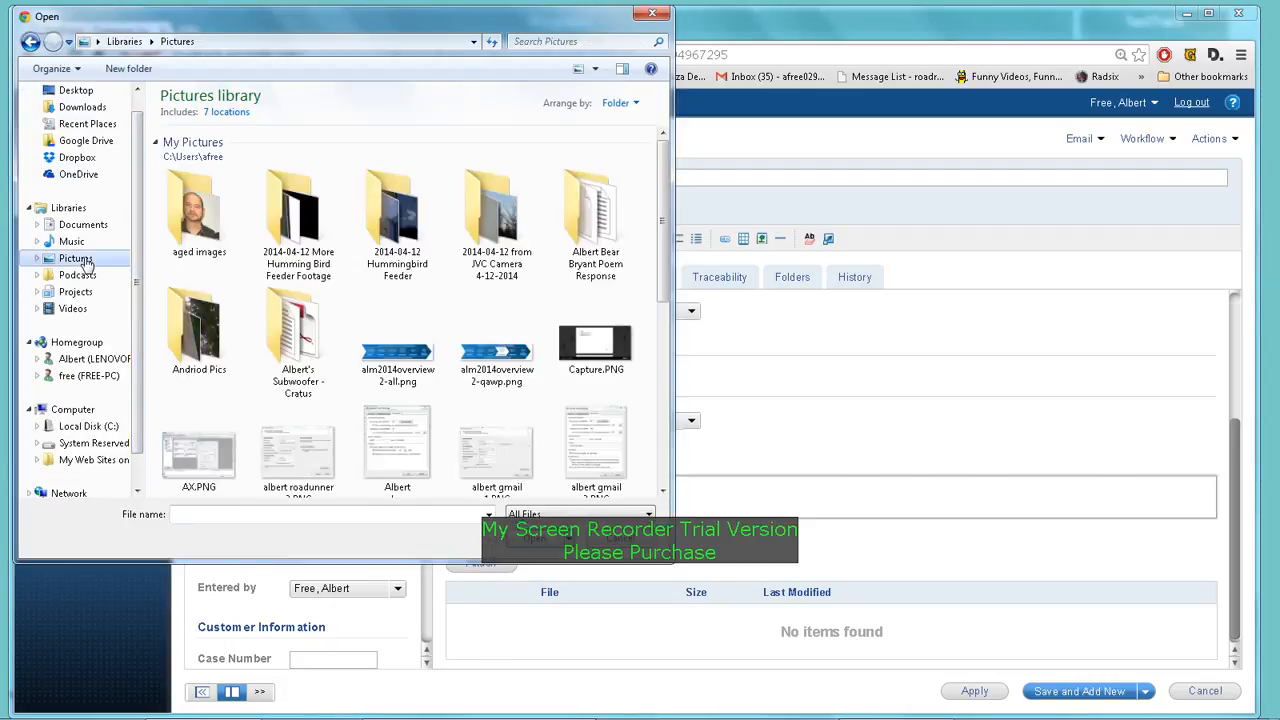
{"action": "left_click", "coordinate": [196, 362]}
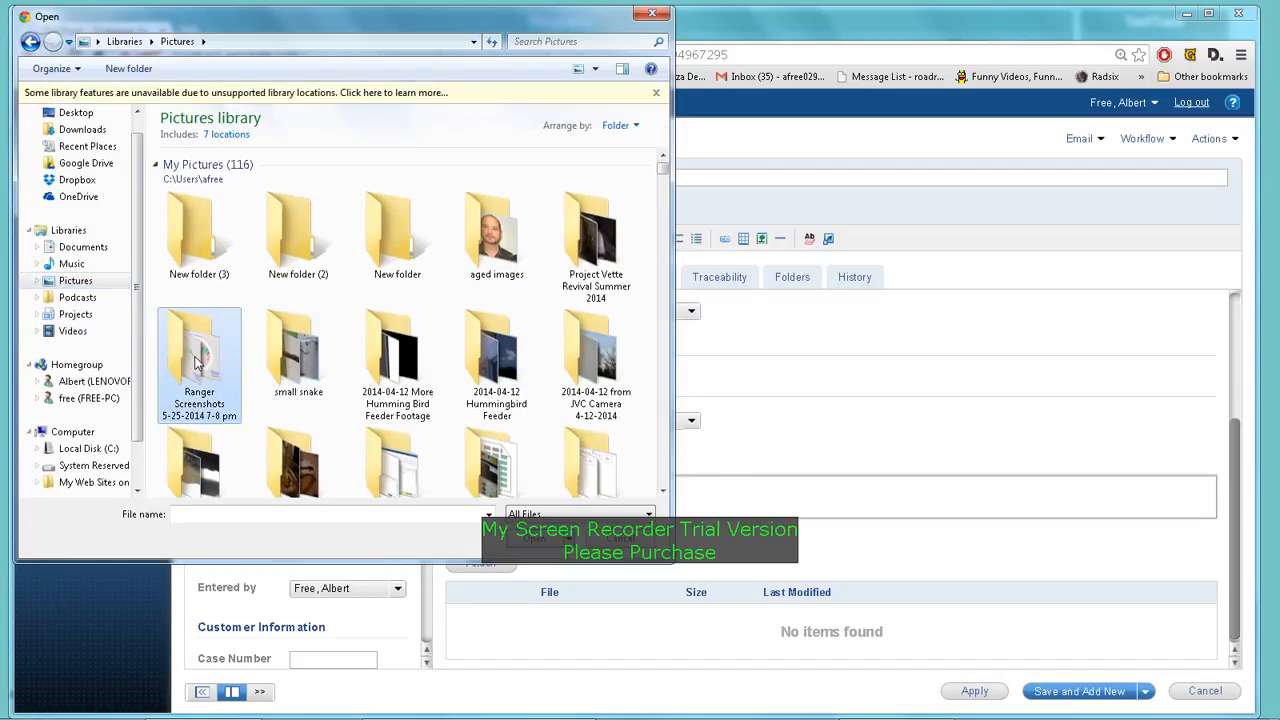
{"action": "double_click", "coordinate": [196, 362]}
{"action": "double_click", "coordinate": [210, 203]}
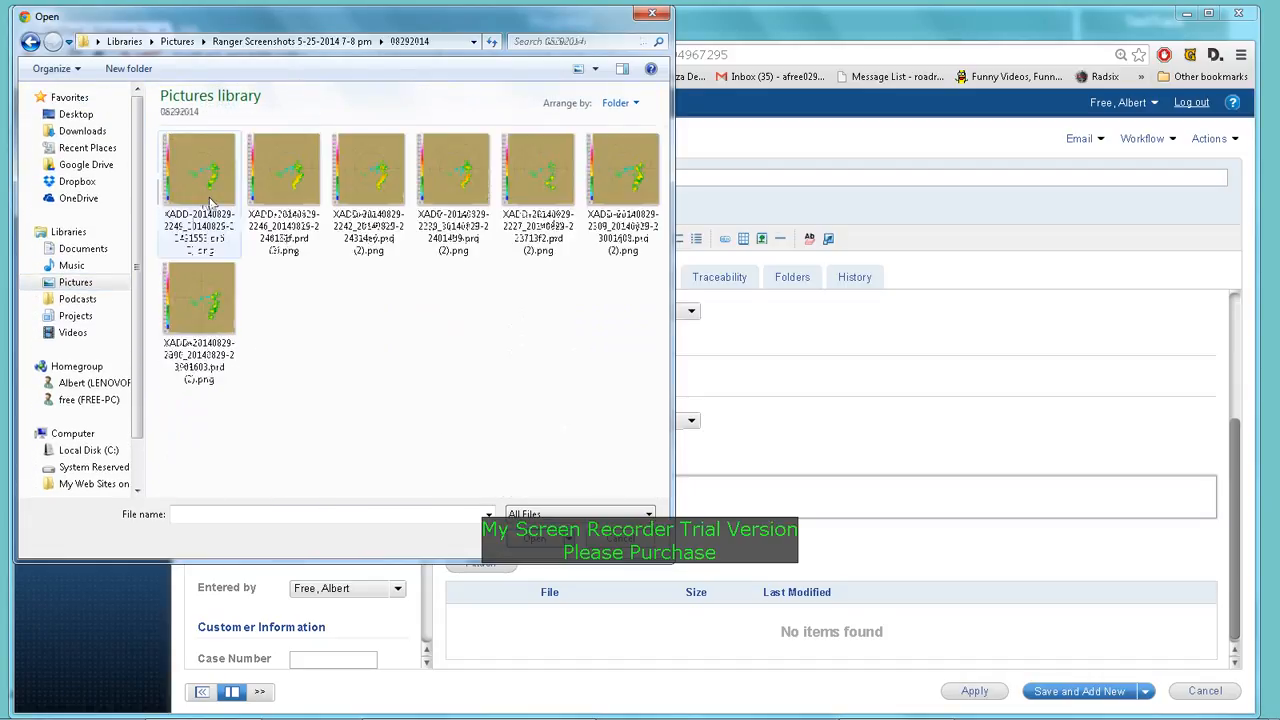
{"action": "left_click", "coordinate": [210, 305]}
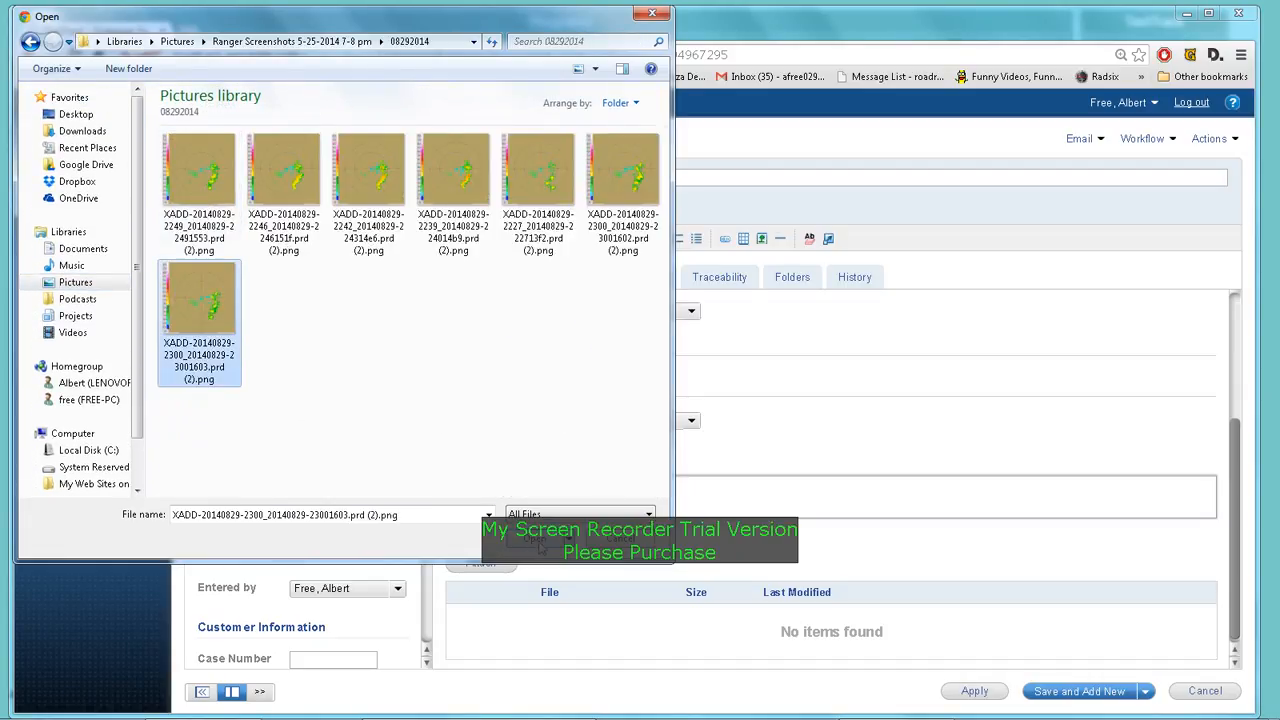
{"action": "left_click", "coordinate": [539, 545]}
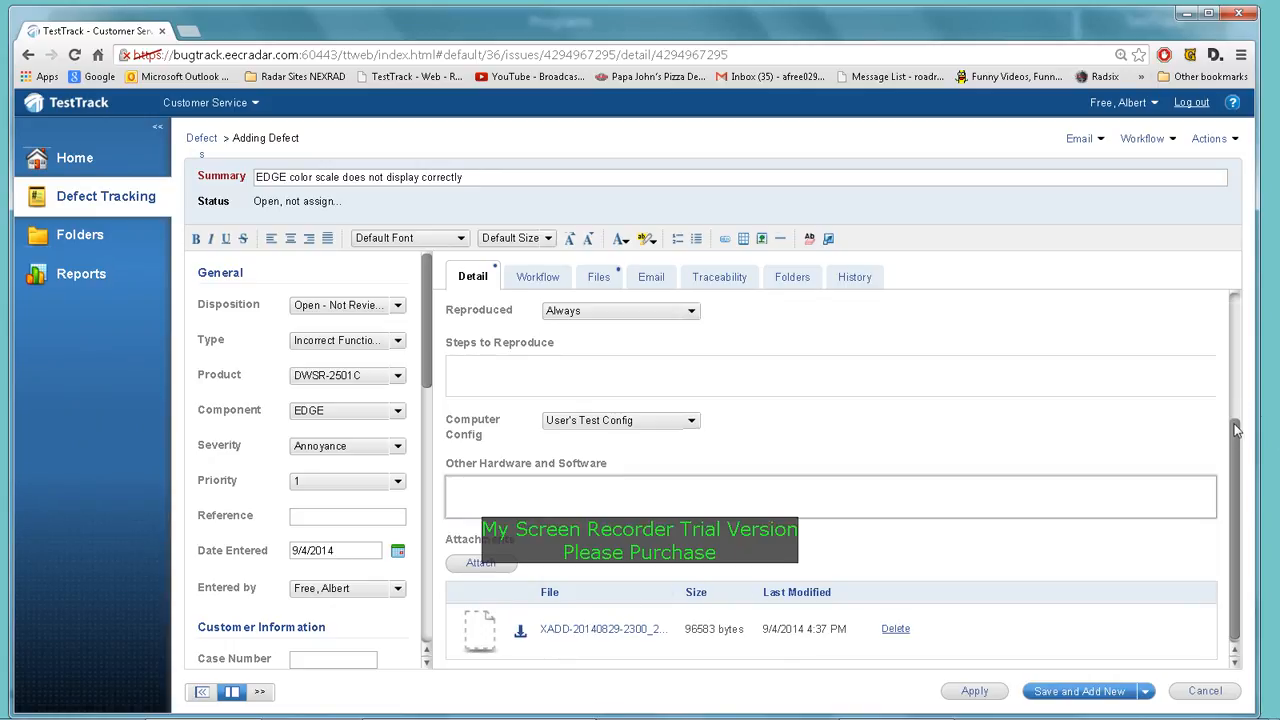
Review the Detail form fields and attachment, then Apply to save the defect
{"action": "left_click_drag", "start_coordinate": [1236, 430], "coordinate": [1236, 470]}
{"action": "left_click", "coordinate": [1208, 492]}
{"action": "scroll", "coordinate": [818, 522], "scroll_direction": "up", "scroll_amount": 3}
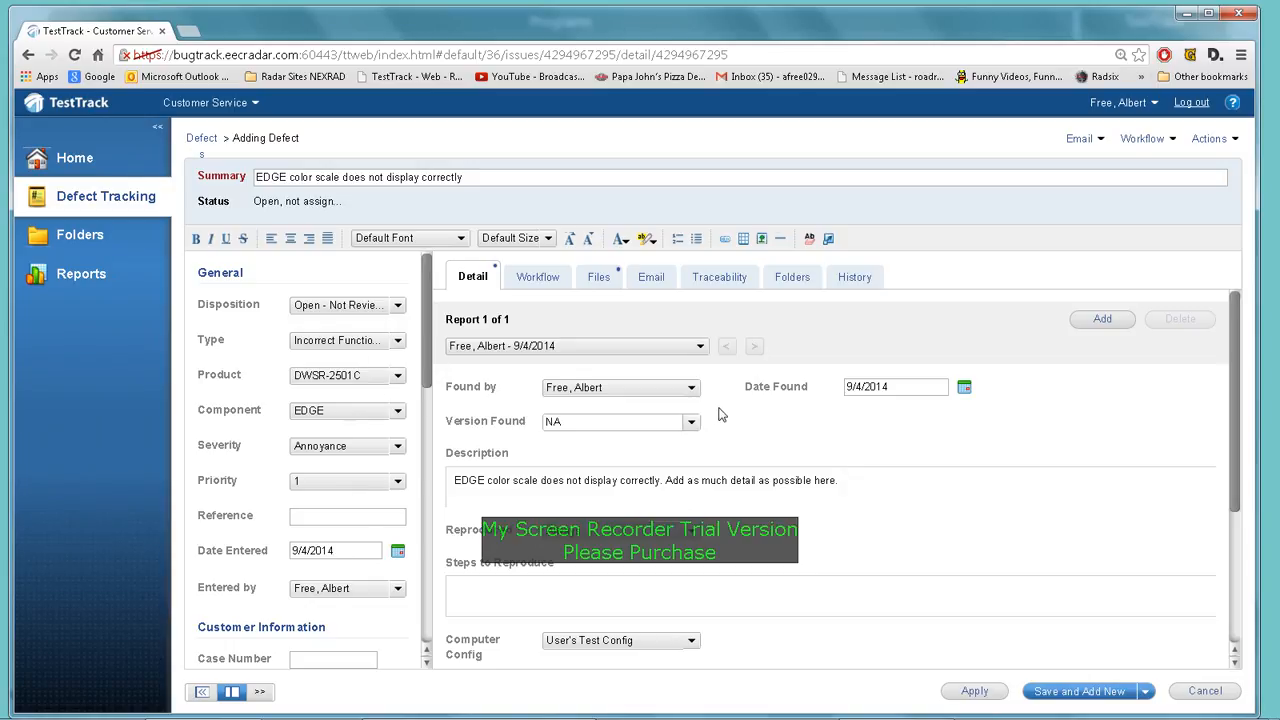
{"action": "scroll", "coordinate": [738, 422], "scroll_direction": "down", "scroll_amount": 3}
{"action": "scroll", "coordinate": [738, 422], "scroll_direction": "down", "scroll_amount": 2}
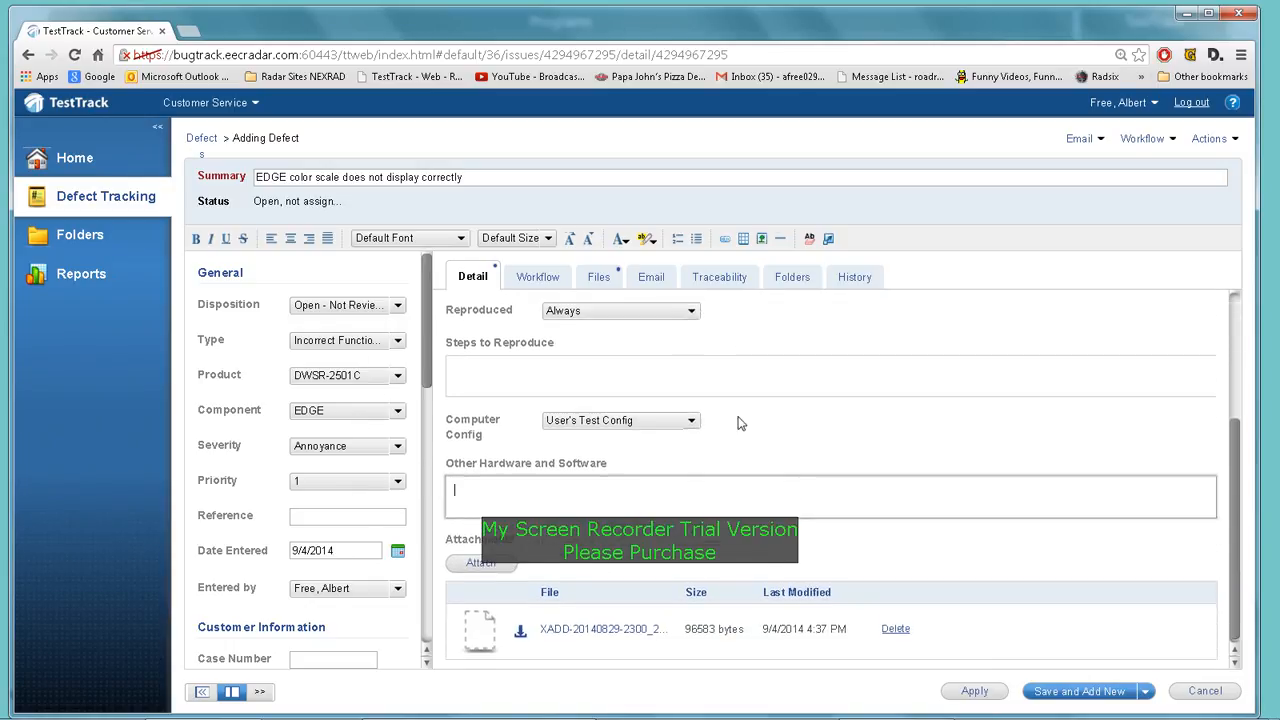
{"action": "scroll", "coordinate": [738, 422], "scroll_direction": "up", "scroll_amount": 1}
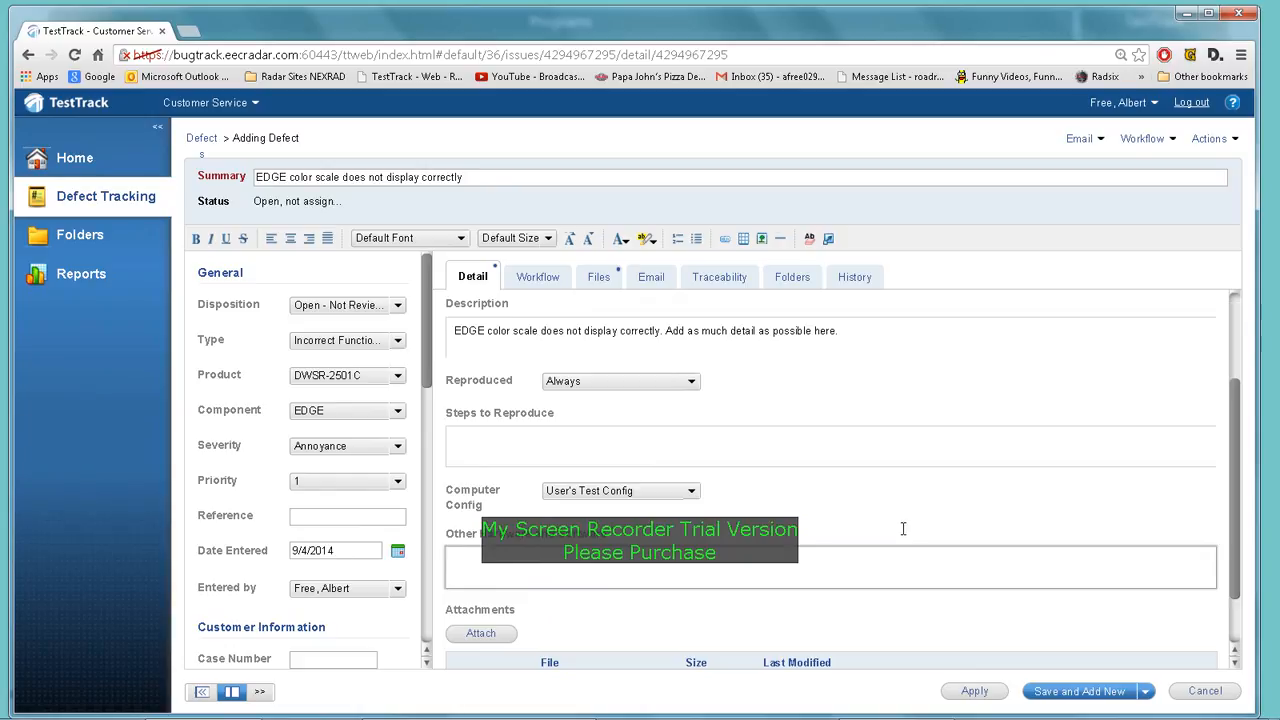
{"action": "left_click", "coordinate": [974, 691]}
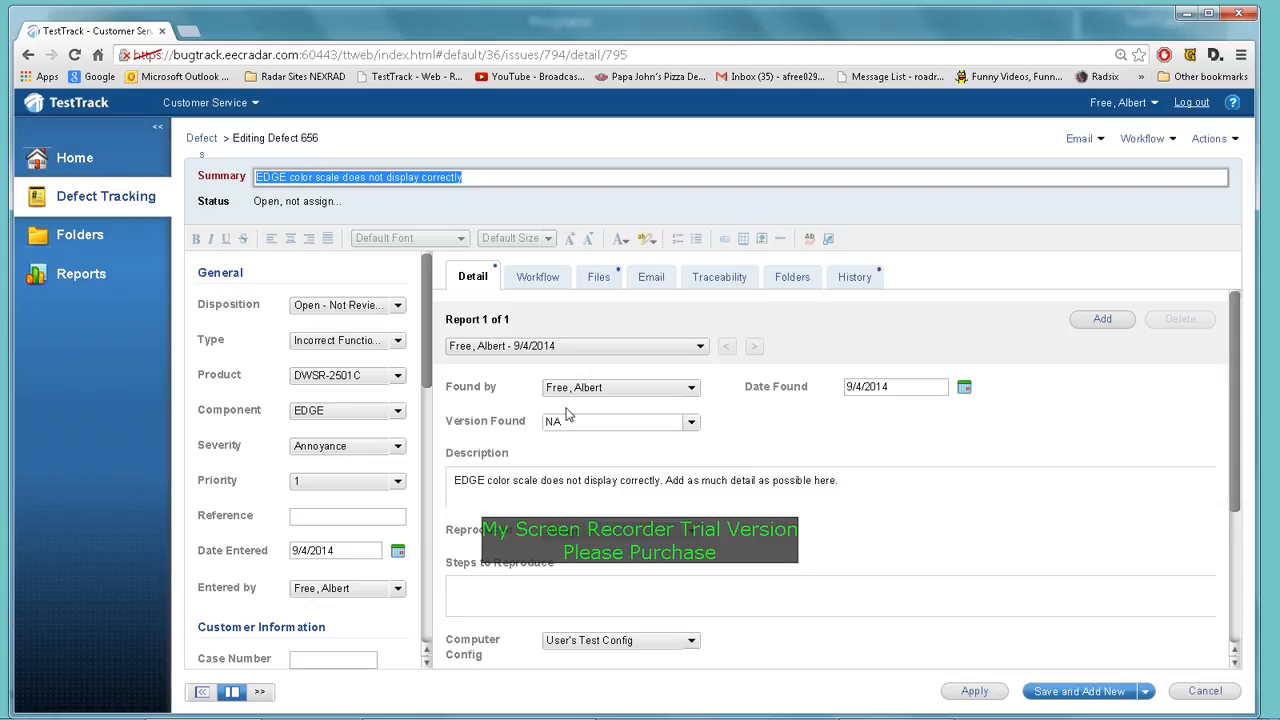
Return to the full Defects list through Defect Tracking in the navigation pane
{"action": "left_click", "coordinate": [81, 198]}
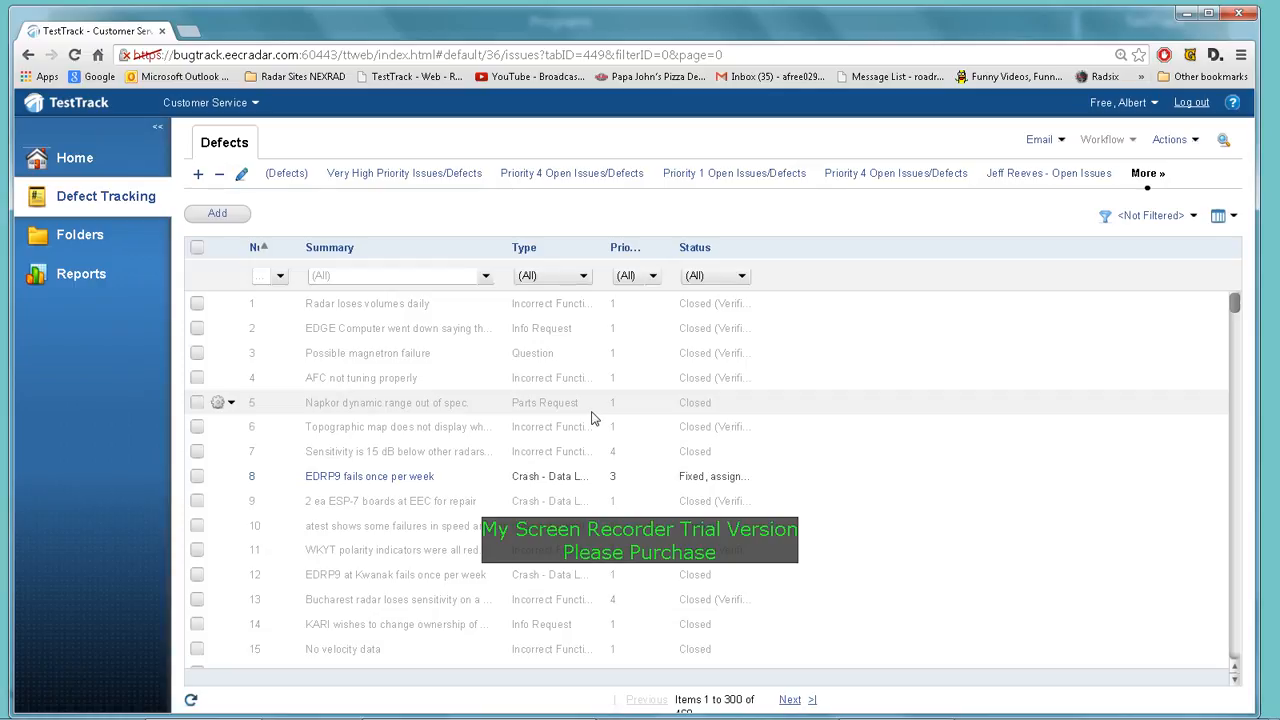
Scroll the Defects list, then show the Priority 1 Open Issues/Defects list
{"action": "scroll", "coordinate": [591, 418], "scroll_direction": "down", "scroll_amount": 4}
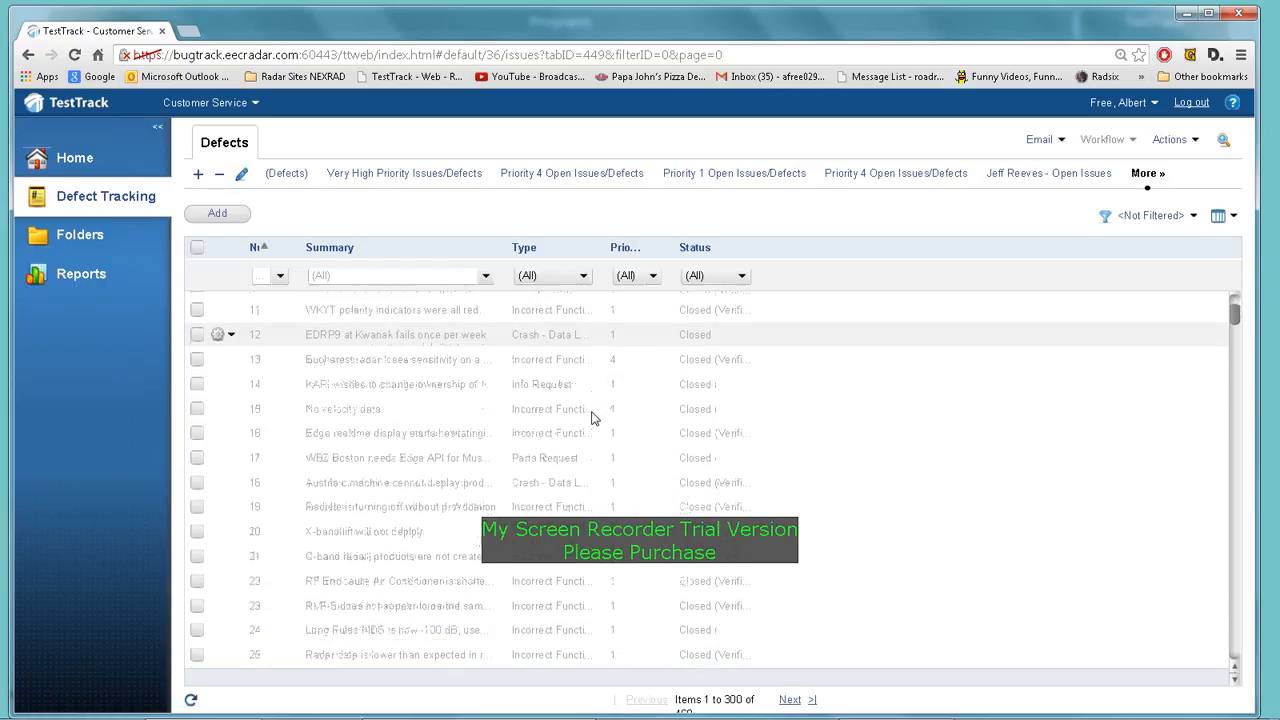
{"action": "scroll", "coordinate": [591, 418], "scroll_direction": "up", "scroll_amount": 4}
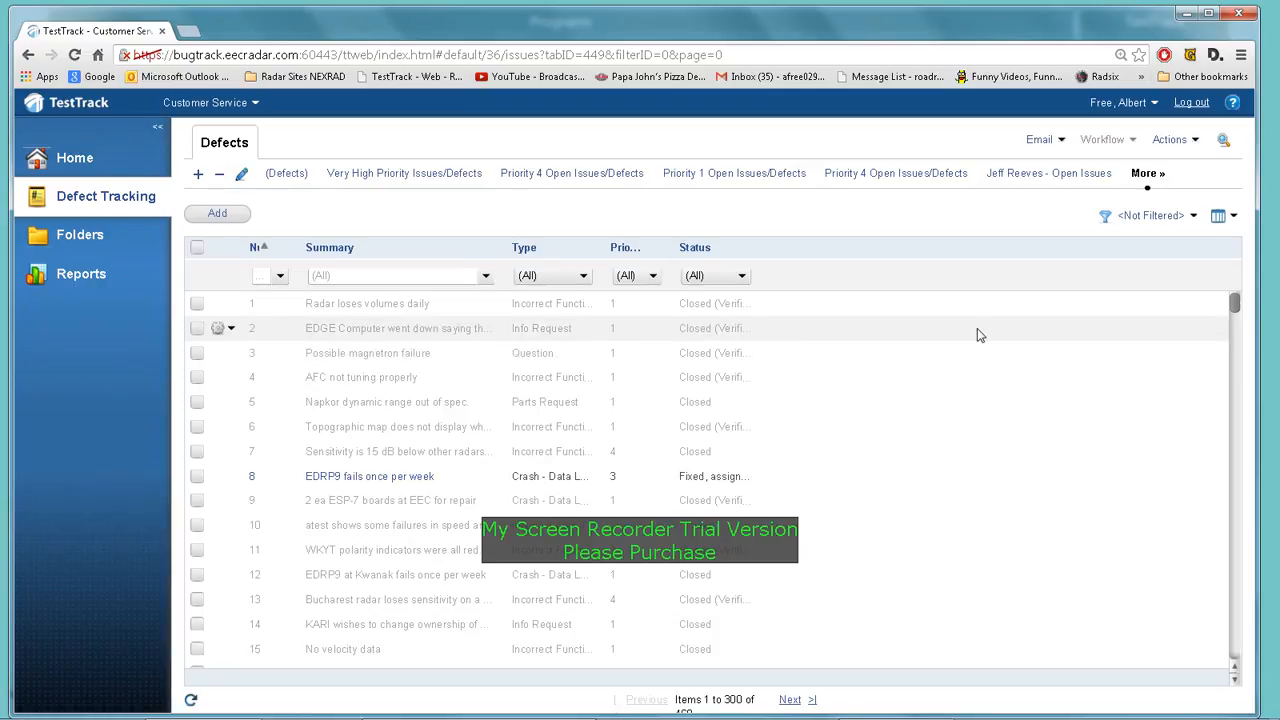
{"action": "left_click_drag", "start_coordinate": [1234, 304], "coordinate": [1227, 658]}
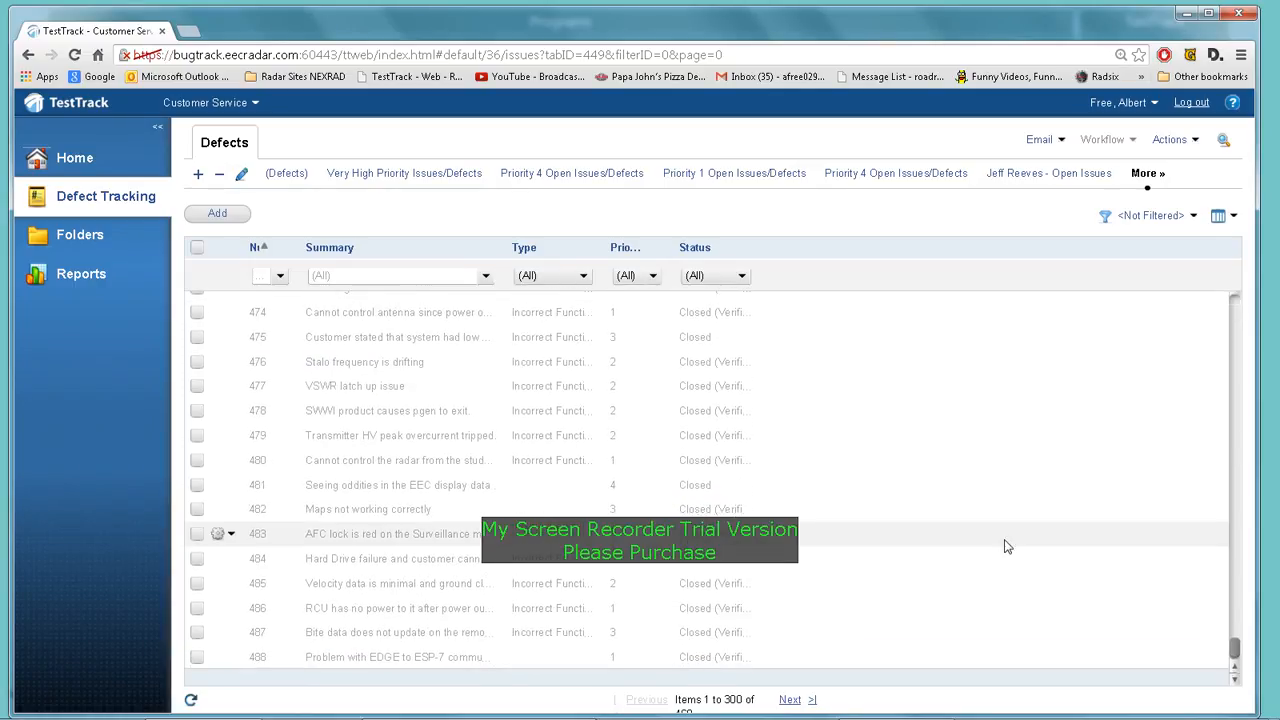
{"action": "left_click", "coordinate": [751, 179]}
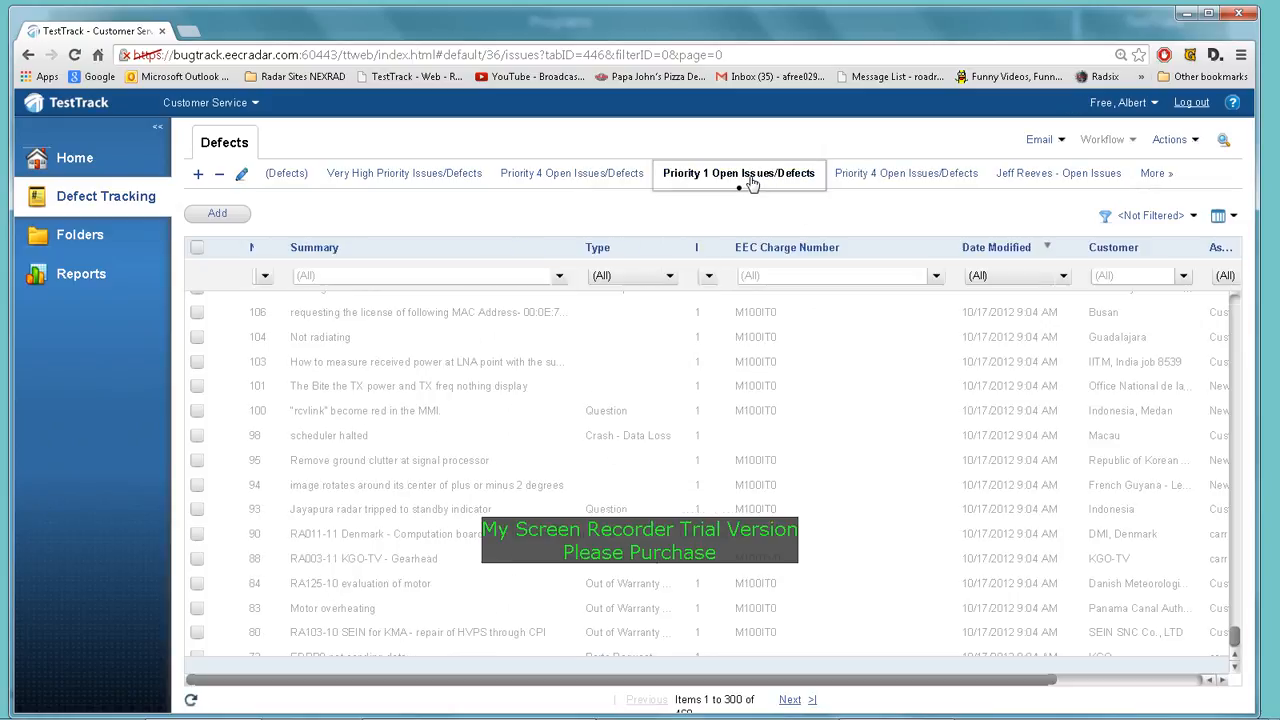
Scroll to the top of the Priority 1 list to show defect 656
{"action": "left_click_drag", "start_coordinate": [1237, 645], "coordinate": [1238, 300]}
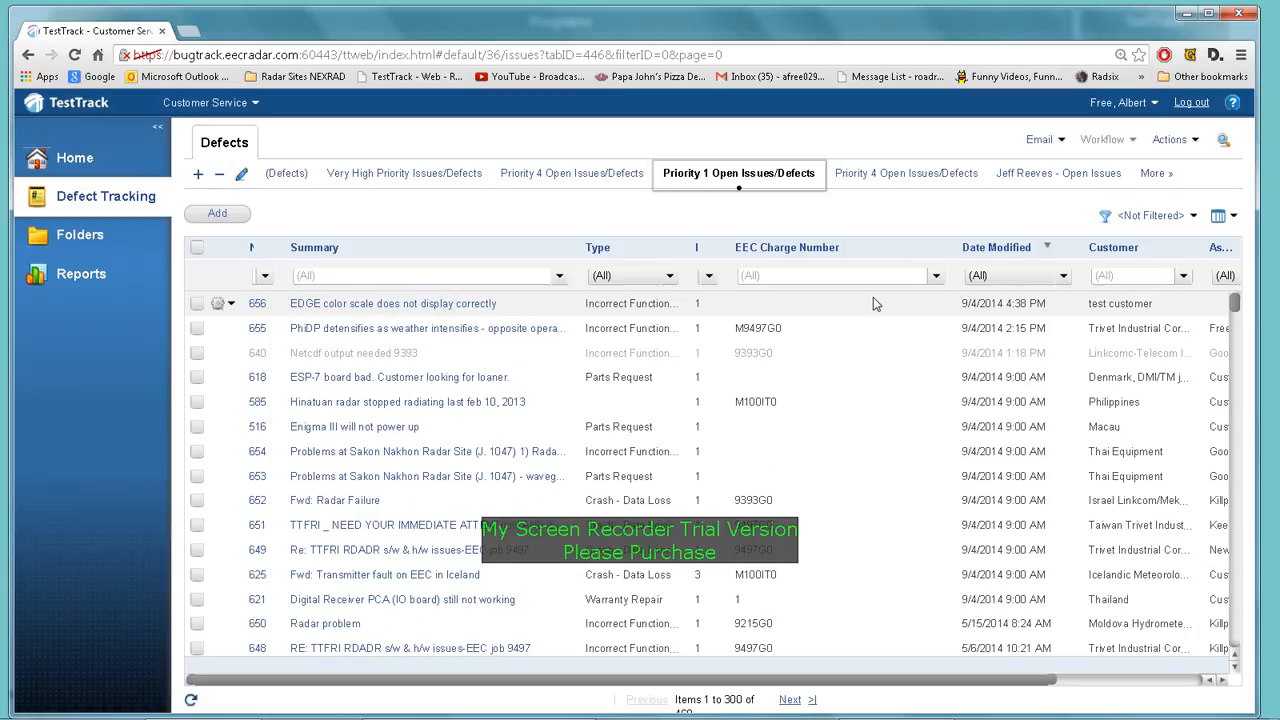
{"action": "left_click_drag", "start_coordinate": [776, 684], "coordinate": [688, 688]}
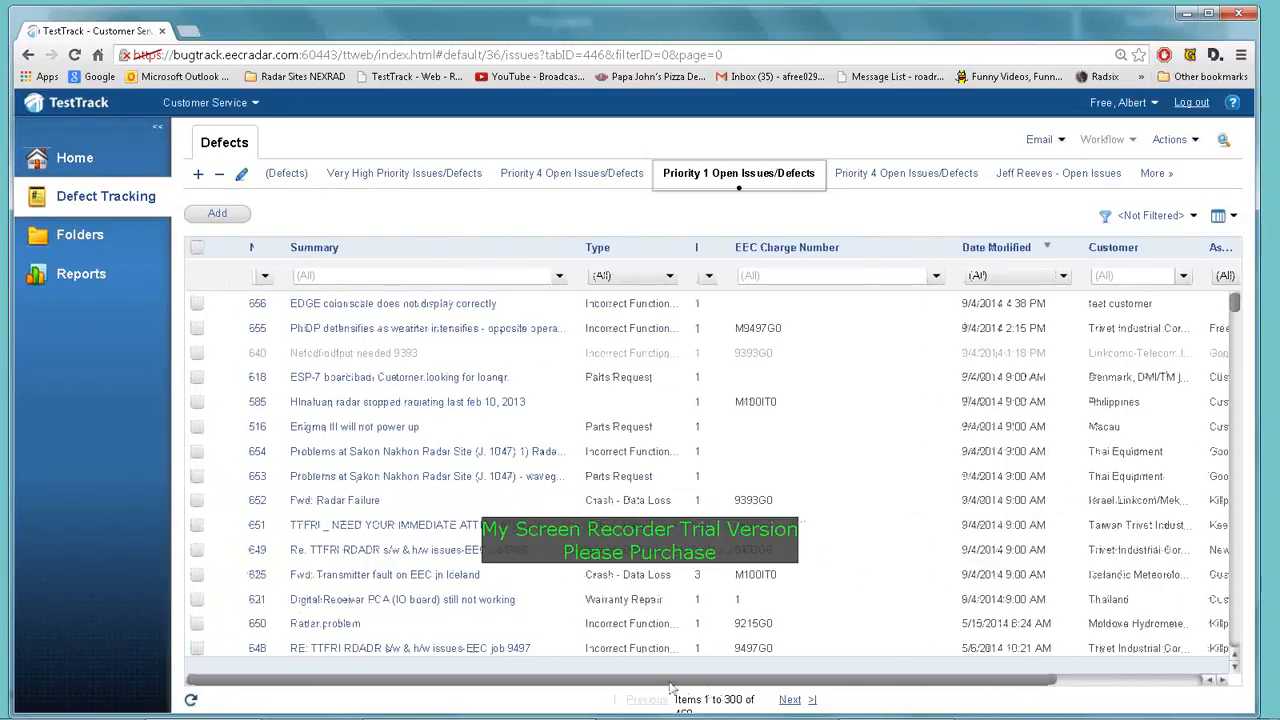